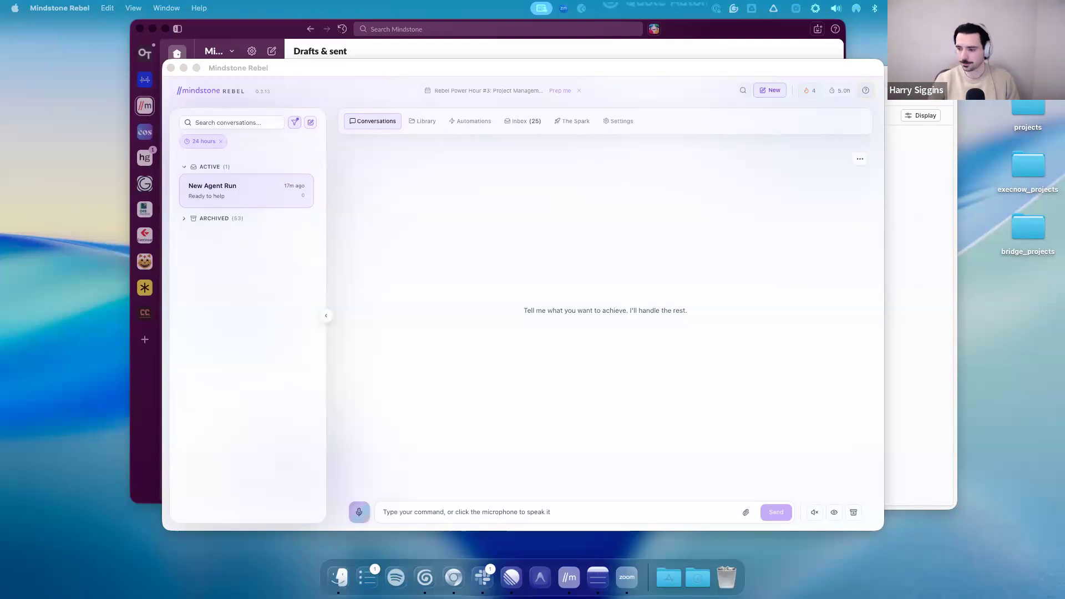
Paste the prompt requesting a new Linear project for onboarding the customer Quantive to Rebel, and remove its trailing blank line
{"action": "left_click", "coordinate": [492, 511]}
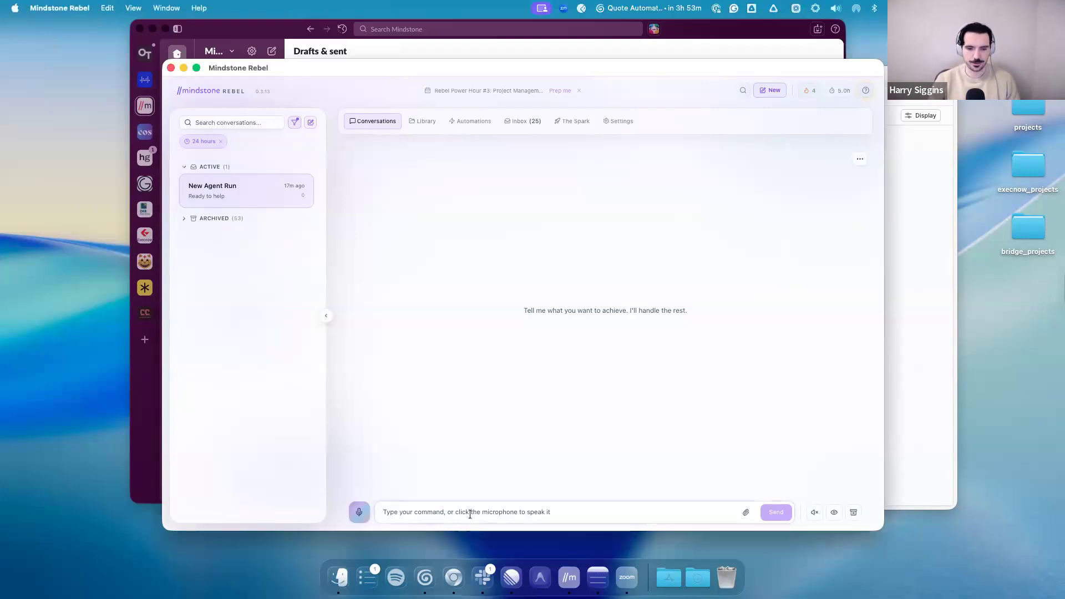
{"action": "key", "text": "super+v"}
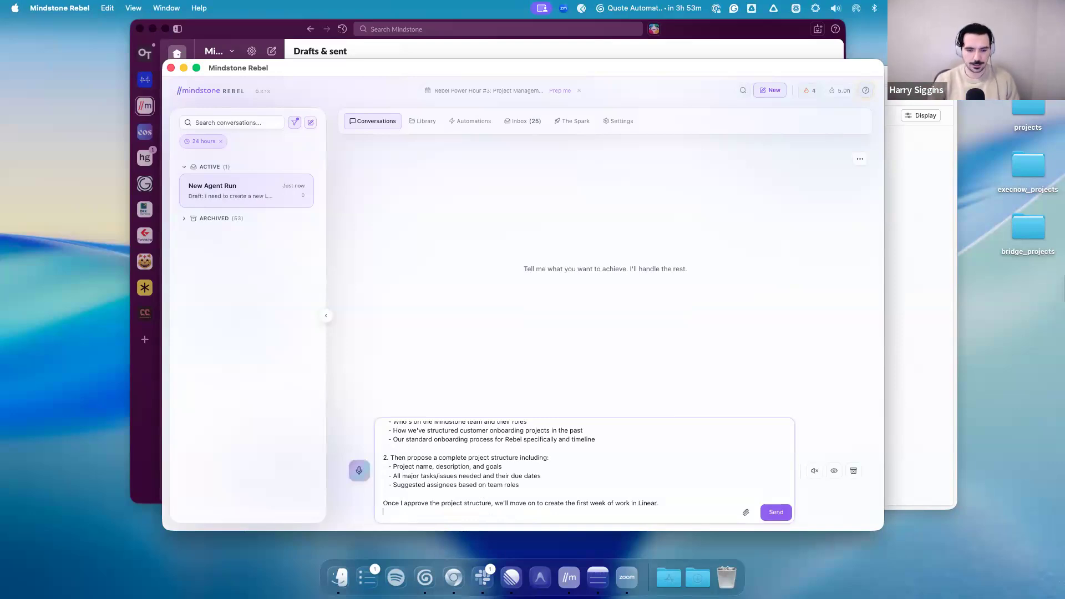
{"action": "key", "text": "BackSpace"}
Read through the drafted prompt's context, company memory search and project structure instructions, and send it to the agent
{"action": "scroll", "coordinate": [492, 460], "scroll_direction": "up", "scroll_amount": 5}
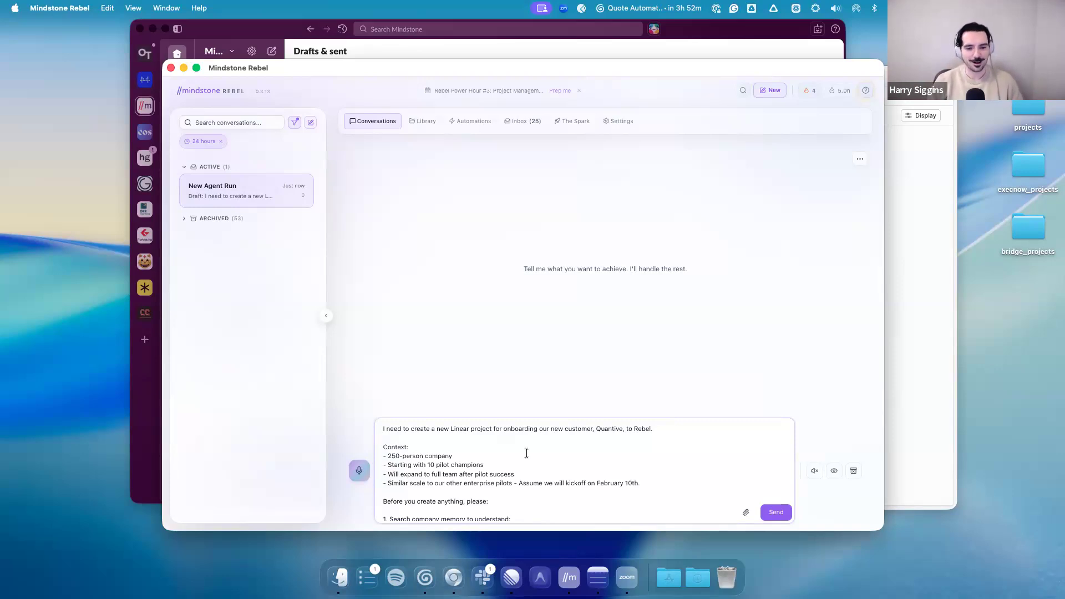
{"action": "scroll", "coordinate": [527, 454], "scroll_direction": "down", "scroll_amount": 1}
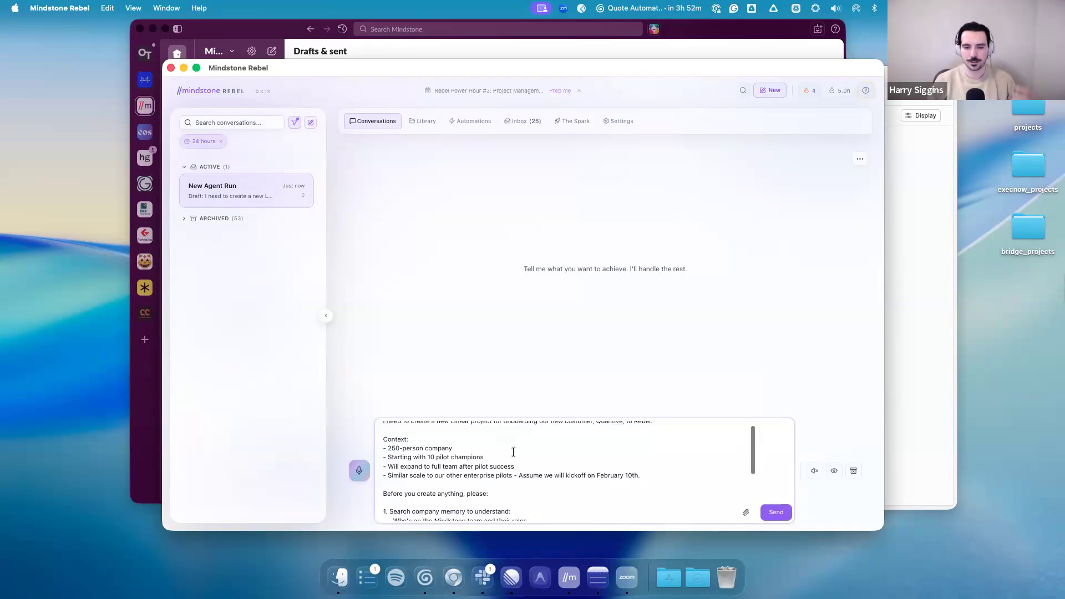
{"action": "scroll", "coordinate": [500, 453], "scroll_direction": "down", "scroll_amount": 2}
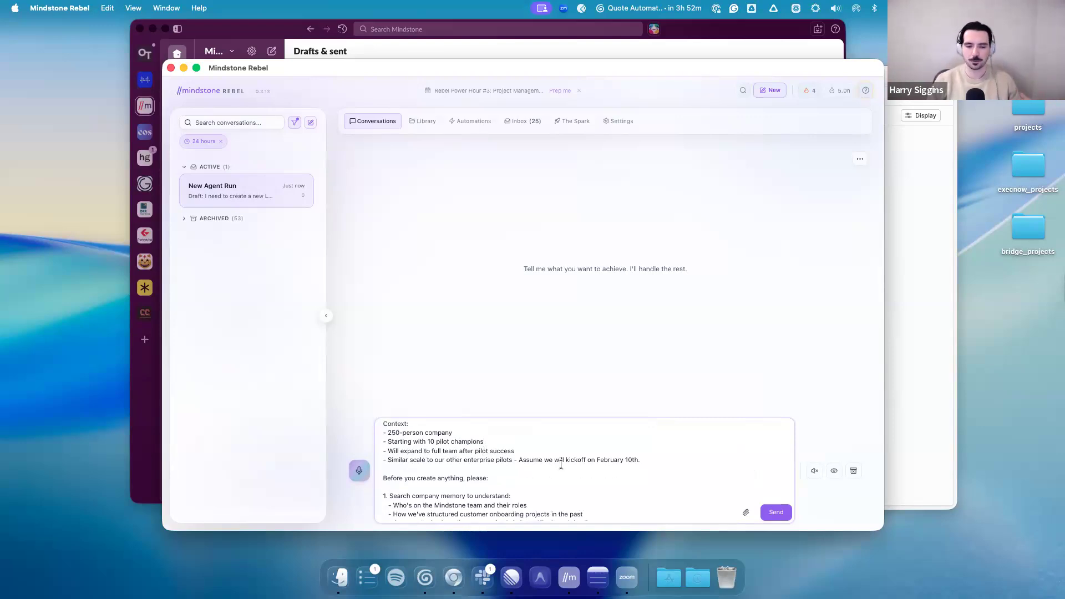
{"action": "scroll", "coordinate": [561, 465], "scroll_direction": "down", "scroll_amount": 5}
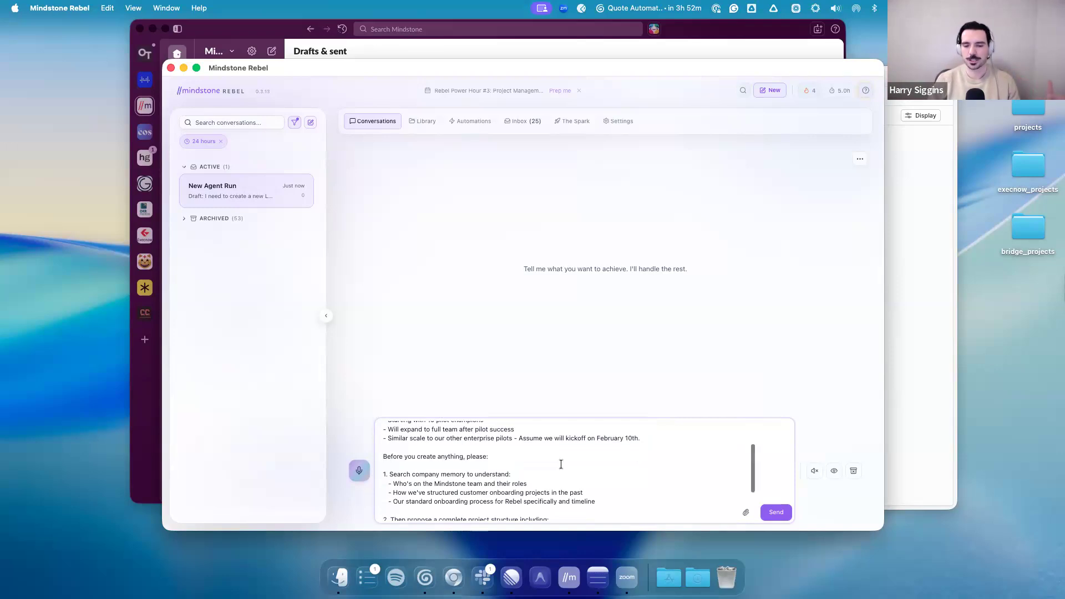
{"action": "scroll", "coordinate": [561, 465], "scroll_direction": "down", "scroll_amount": 1}
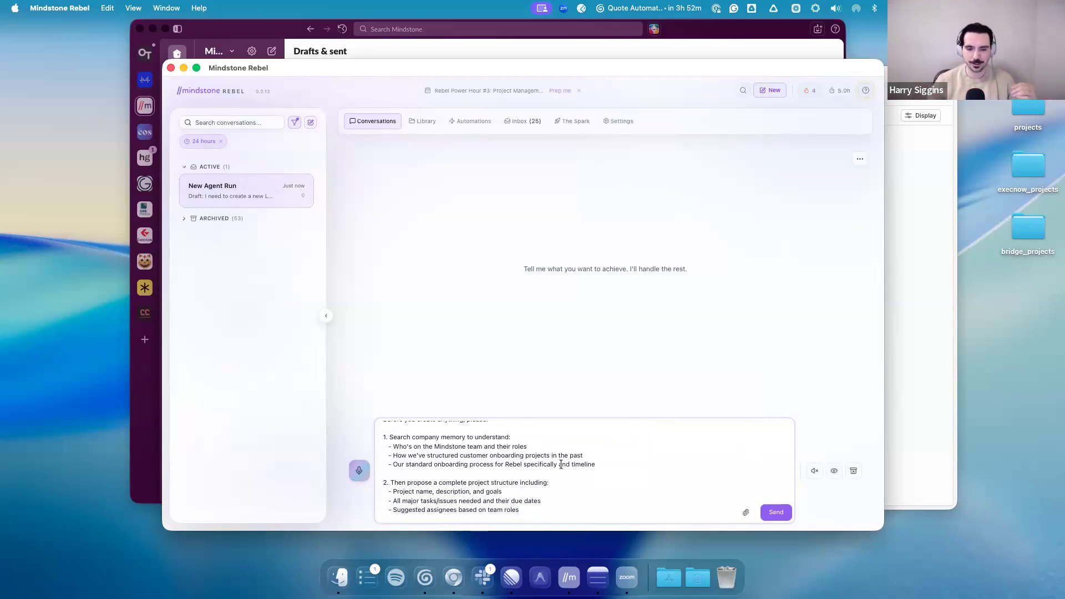
{"action": "scroll", "coordinate": [561, 462], "scroll_direction": "down", "scroll_amount": 1}
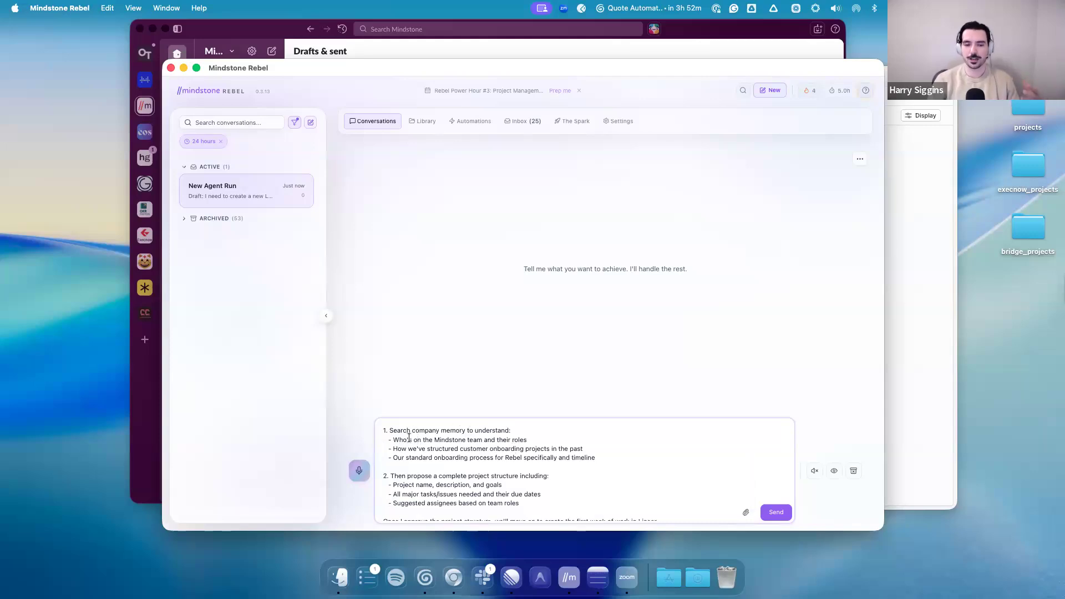
{"action": "left_click_drag", "start_coordinate": [409, 440], "coordinate": [495, 440]}
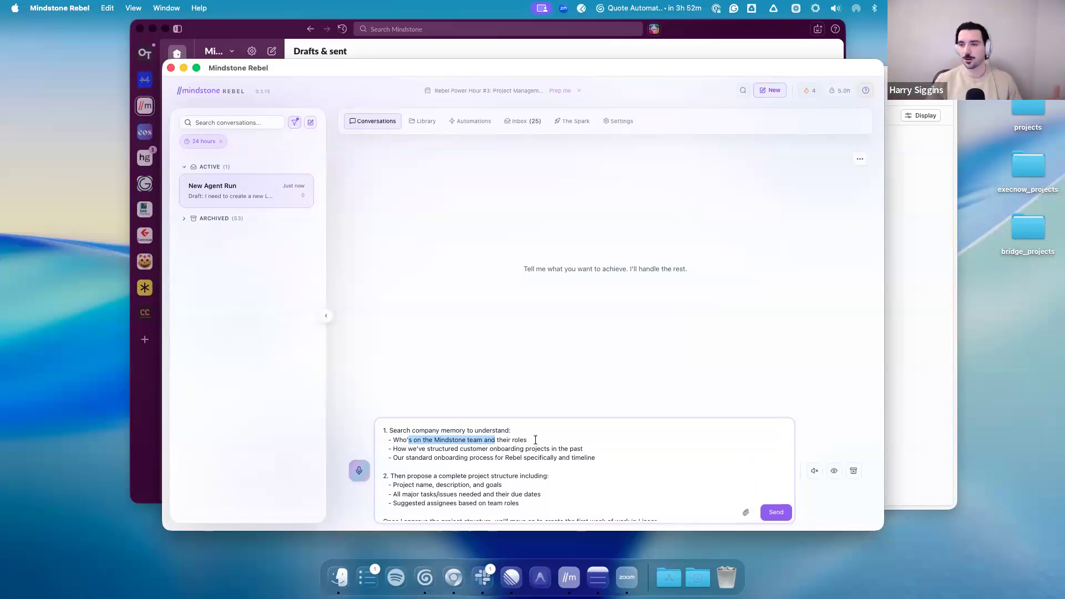
{"action": "left_click", "coordinate": [536, 440]}
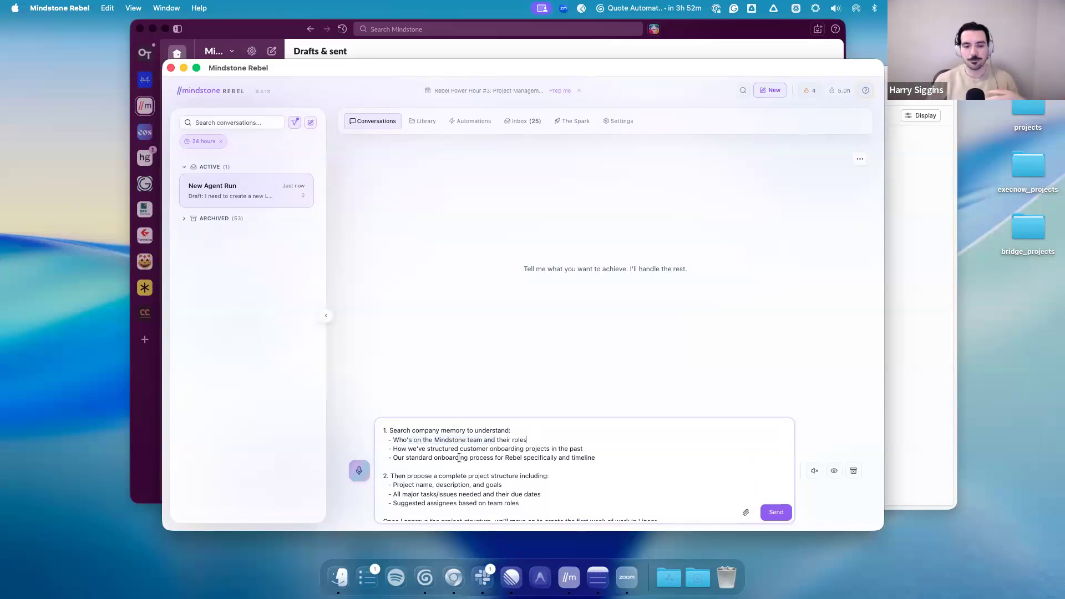
{"action": "scroll", "coordinate": [453, 450], "scroll_direction": "down", "scroll_amount": 1}
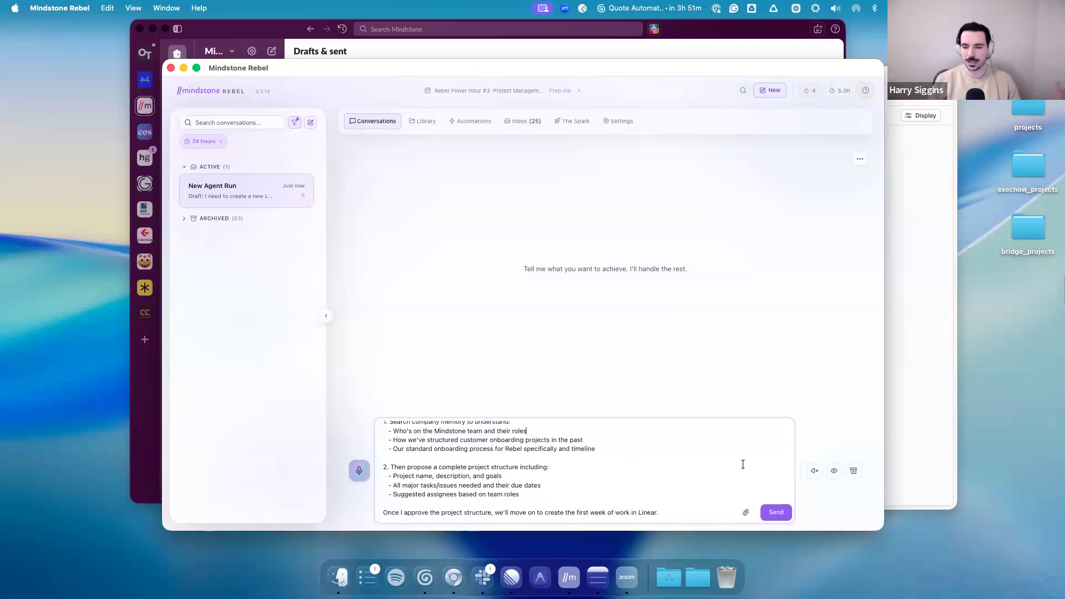
{"action": "left_click", "coordinate": [770, 512]}
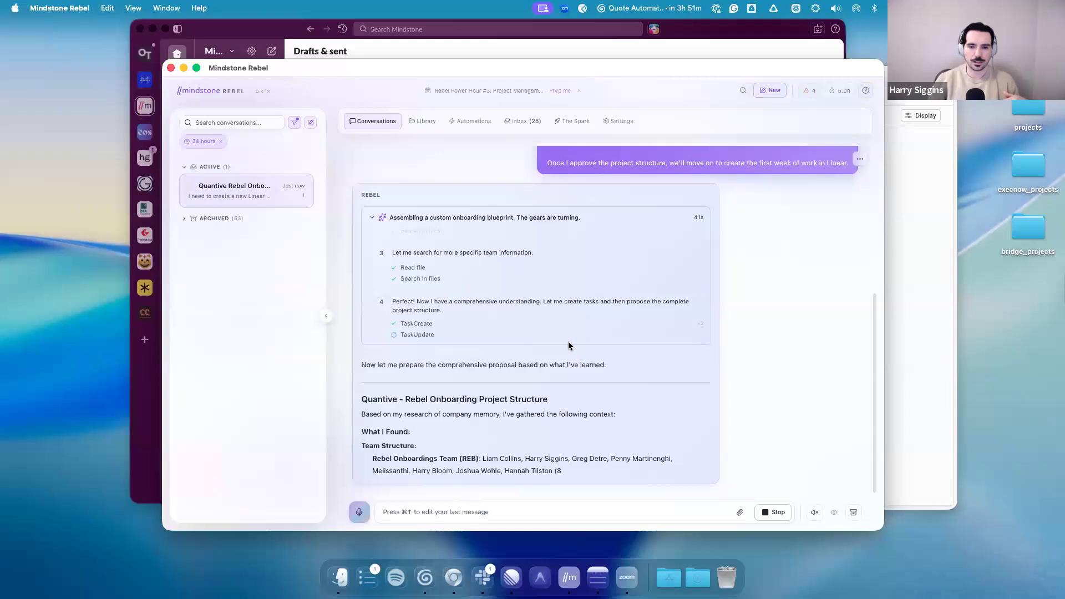
Examine the team structure and standard onboarding model in the findings of the agent's reply
{"action": "scroll", "coordinate": [498, 342], "scroll_direction": "up", "scroll_amount": 2}
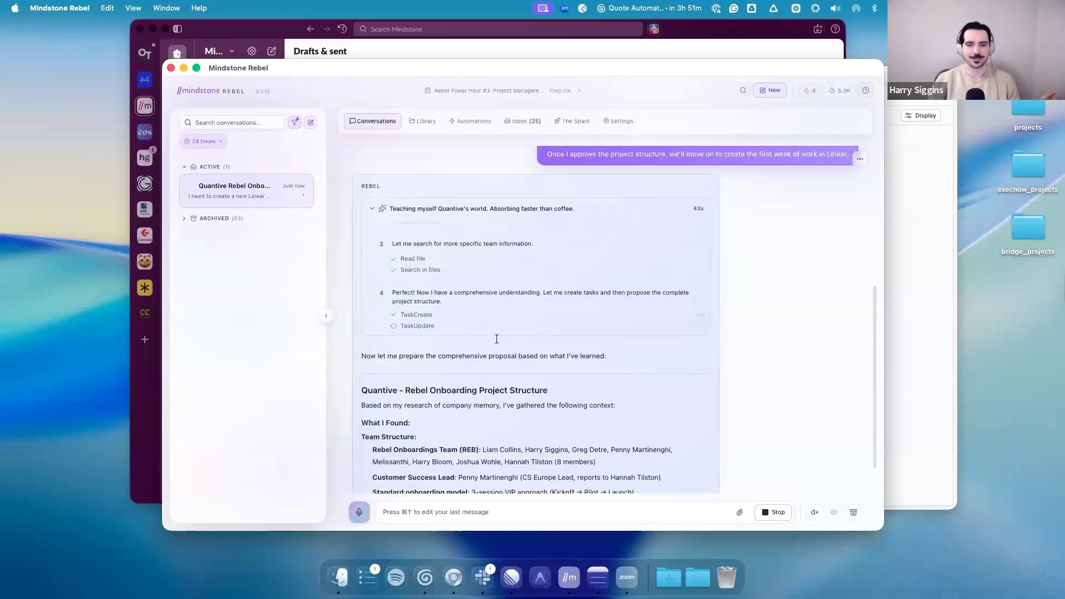
{"action": "scroll", "coordinate": [434, 243], "scroll_direction": "up", "scroll_amount": 2}
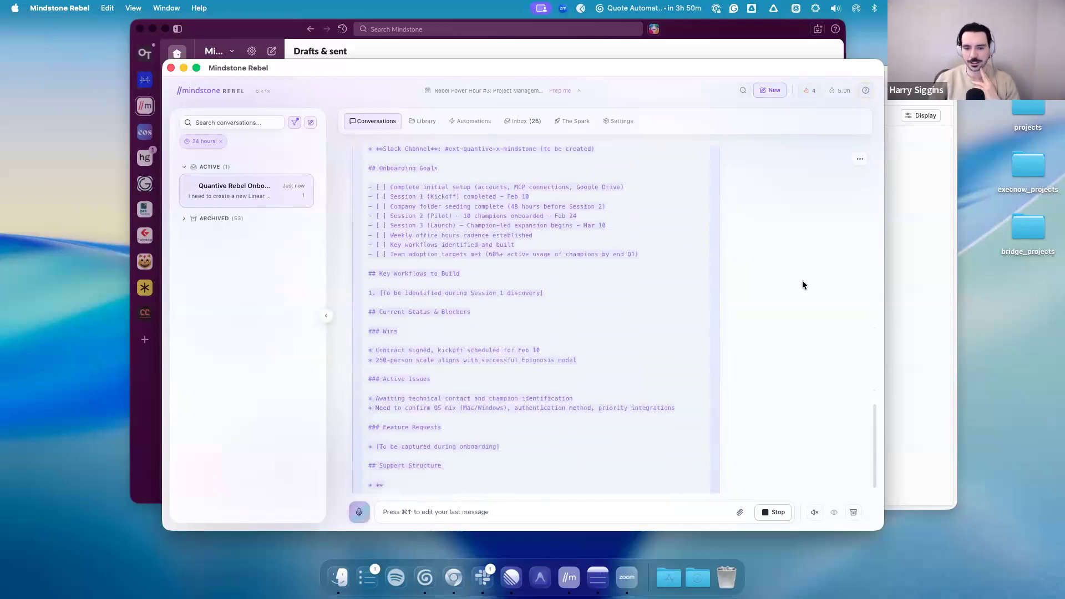
{"action": "scroll", "coordinate": [770, 269], "scroll_direction": "up", "scroll_amount": 10}
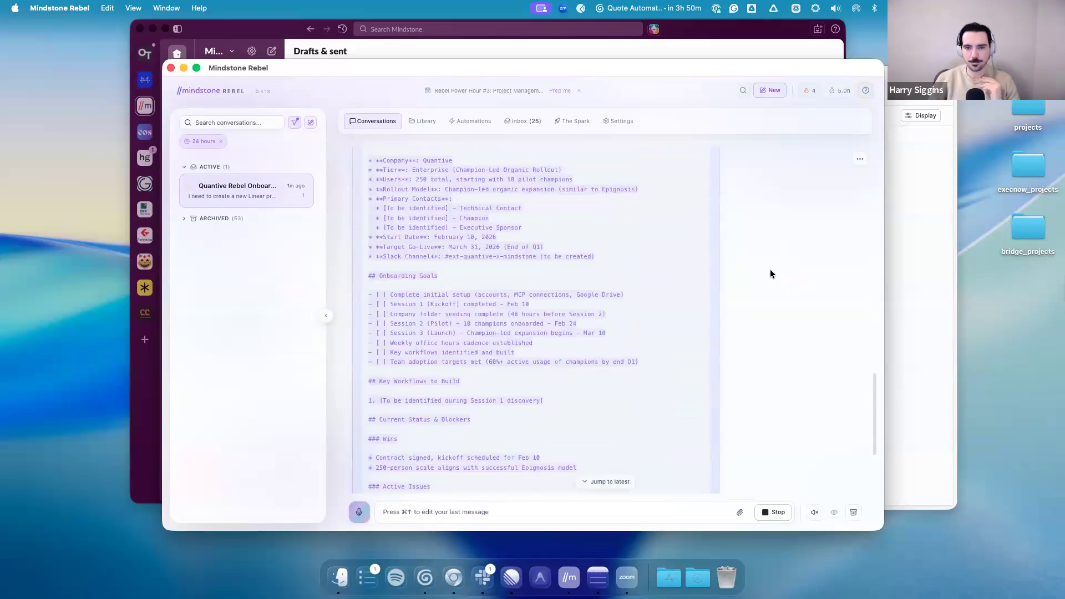
{"action": "scroll", "coordinate": [770, 269], "scroll_direction": "up", "scroll_amount": 5}
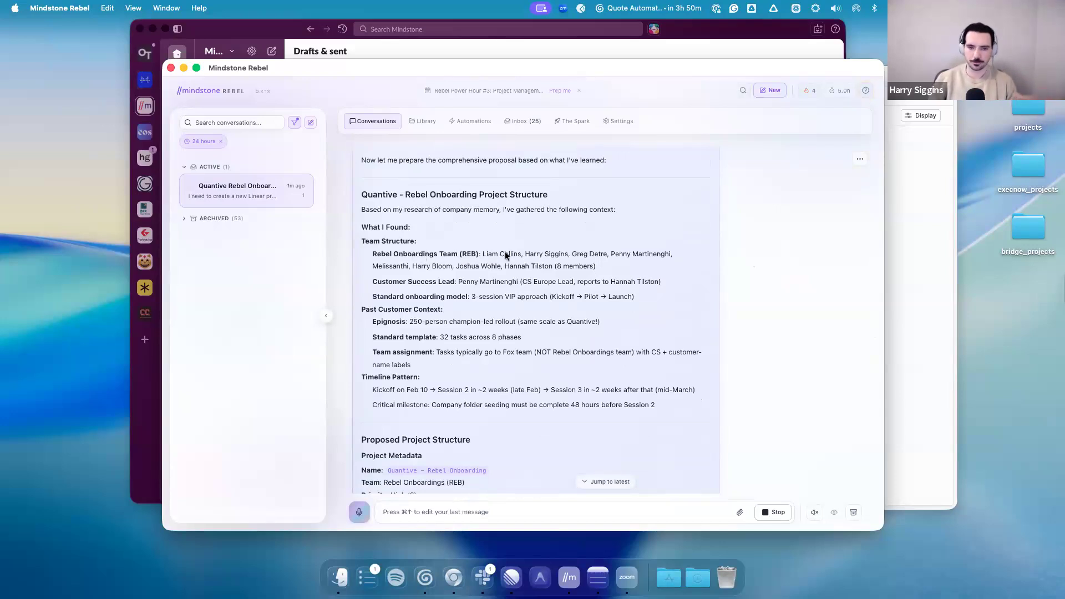
{"action": "left_click_drag", "start_coordinate": [481, 255], "coordinate": [589, 266]}
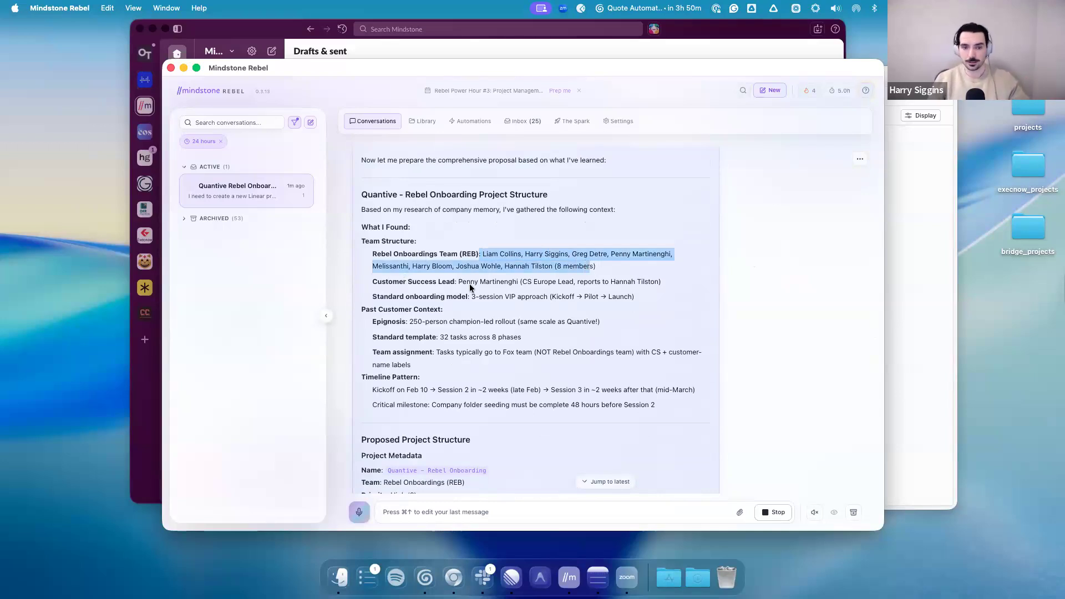
{"action": "left_click_drag", "start_coordinate": [461, 297], "coordinate": [549, 297]}
{"action": "left_click", "coordinate": [497, 300]}
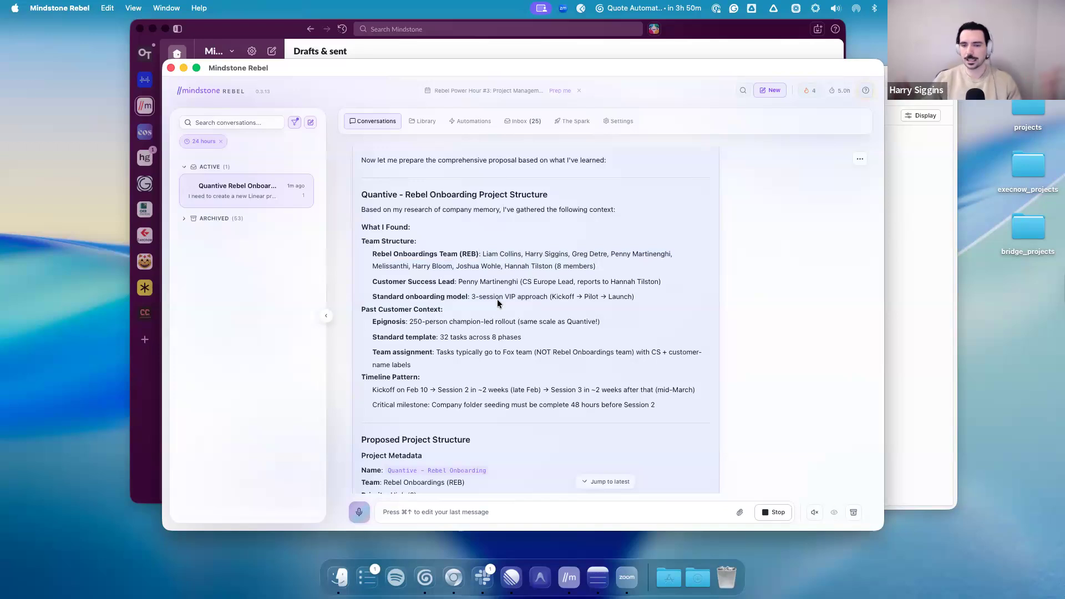
Review the past customer context, the timeline pattern and the project metadata and dates of the proposed structure
{"action": "scroll", "coordinate": [497, 302], "scroll_direction": "down", "scroll_amount": 5}
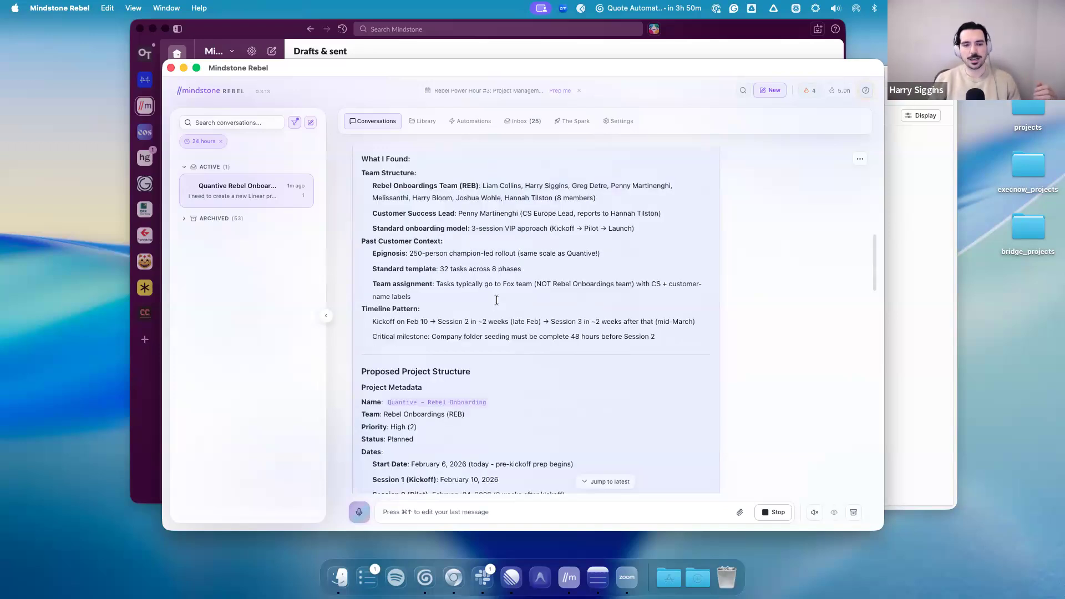
{"action": "scroll", "coordinate": [499, 303], "scroll_direction": "down", "scroll_amount": 2}
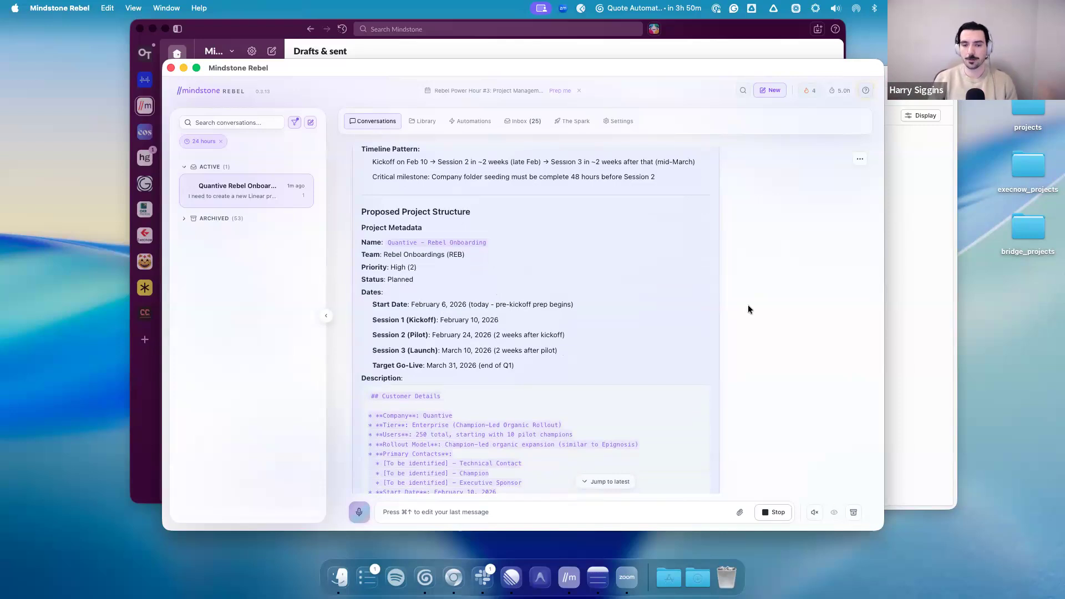
{"action": "scroll", "coordinate": [748, 306], "scroll_direction": "down", "scroll_amount": 1}
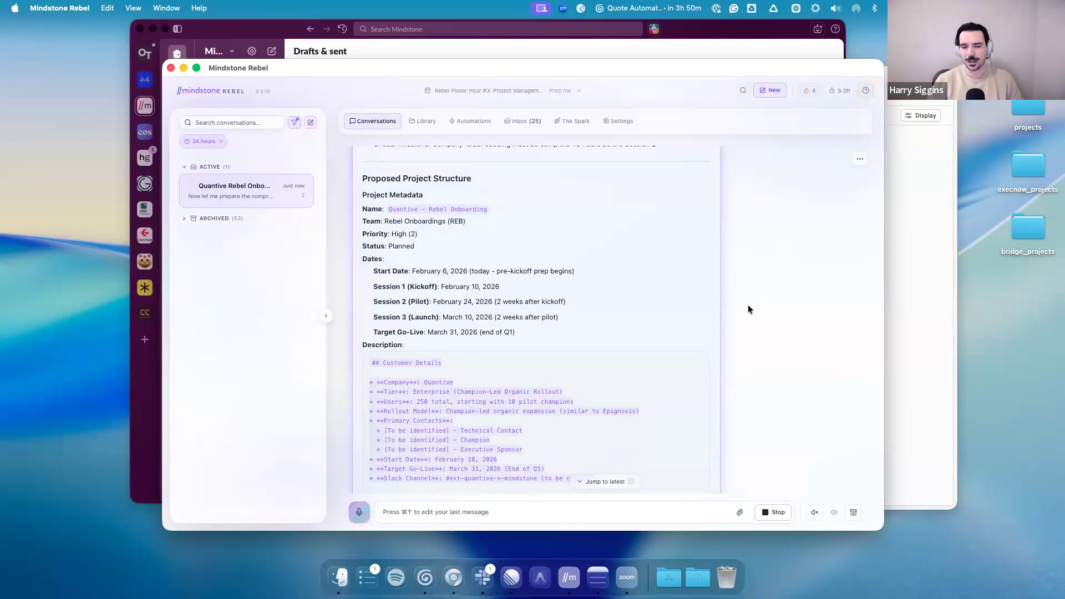
{"action": "scroll", "coordinate": [748, 309], "scroll_direction": "down", "scroll_amount": 5}
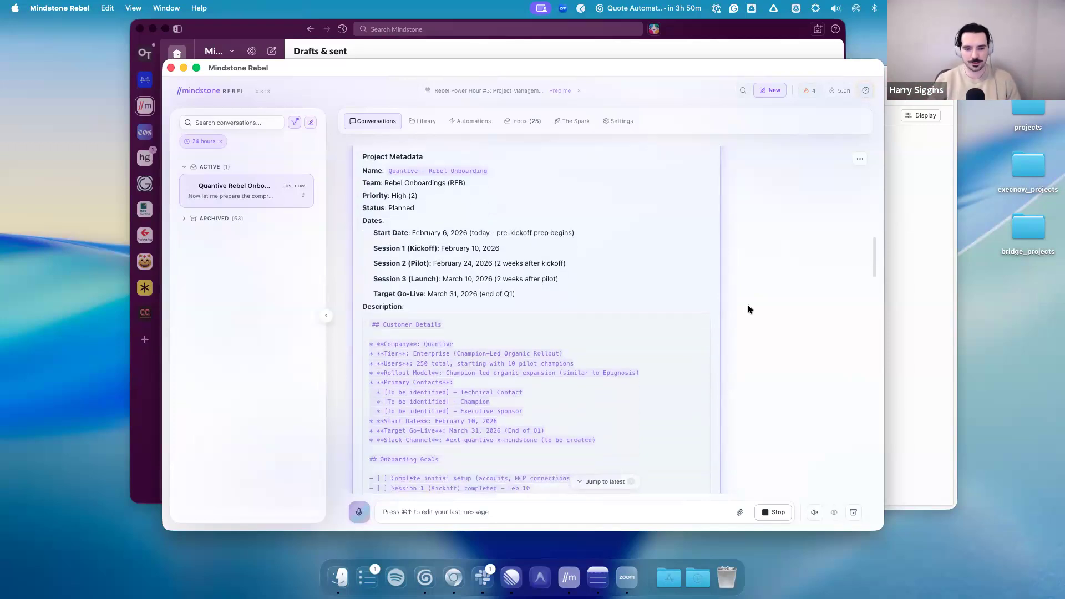
{"action": "scroll", "coordinate": [748, 309], "scroll_direction": "up", "scroll_amount": 3}
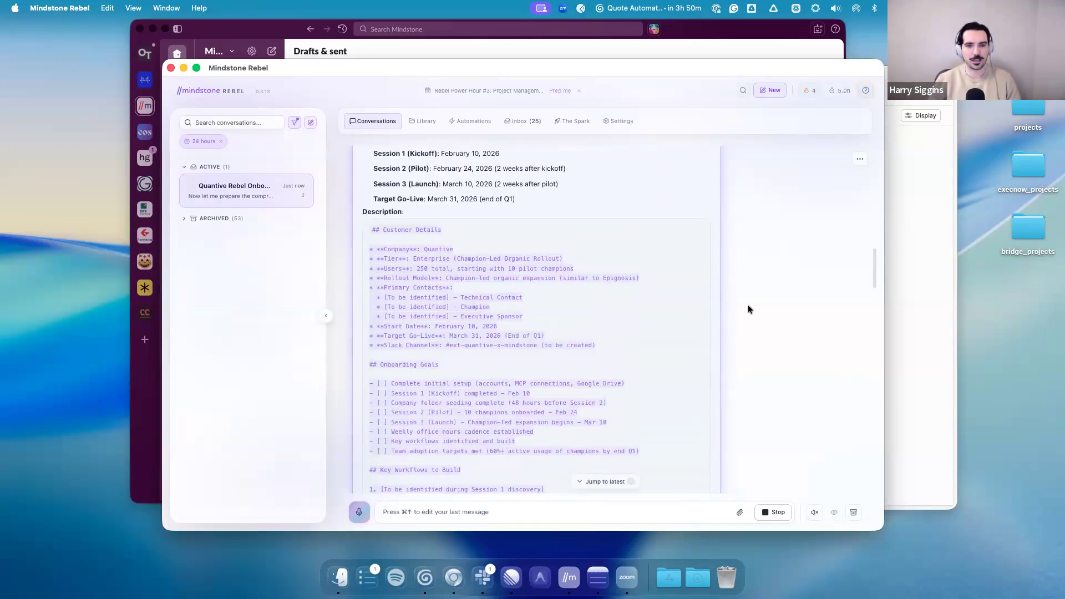
{"action": "scroll", "coordinate": [748, 309], "scroll_direction": "up", "scroll_amount": 2}
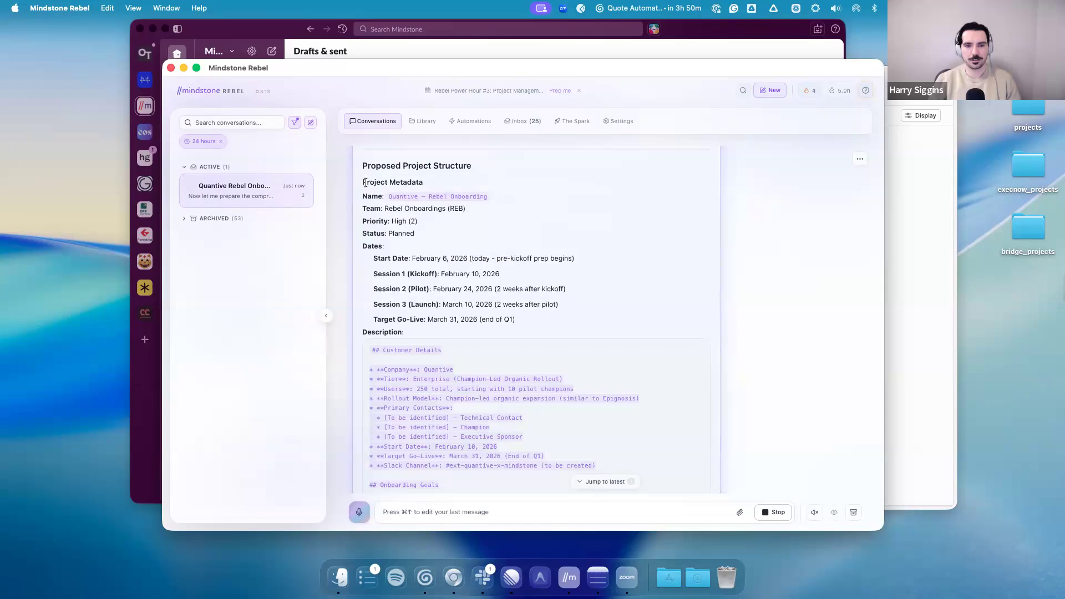
{"action": "left_click_drag", "start_coordinate": [367, 182], "coordinate": [439, 185]}
{"action": "left_click", "coordinate": [382, 206]}
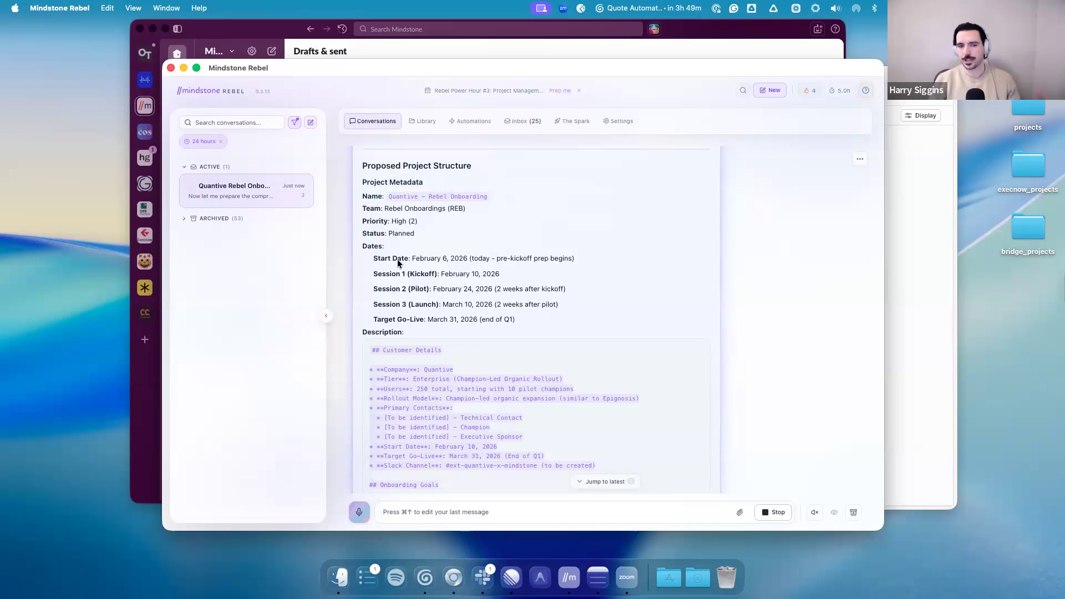
Review the proposed project description, covering customer details, onboarding goals, key workflows and current status
{"action": "scroll", "coordinate": [397, 272], "scroll_direction": "down", "scroll_amount": 3}
{"action": "scroll", "coordinate": [398, 273], "scroll_direction": "down", "scroll_amount": 6}
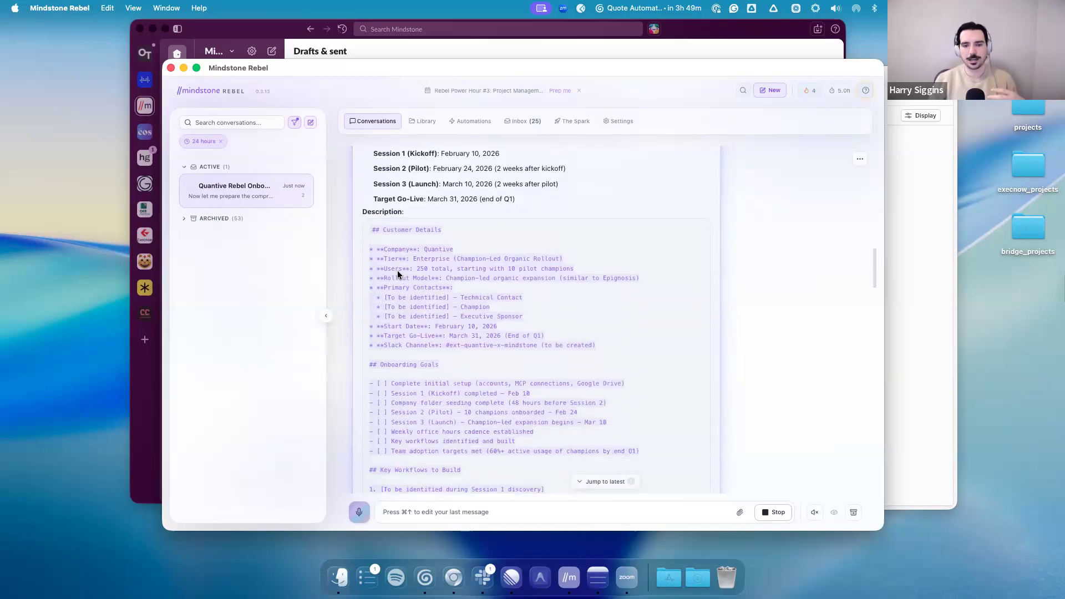
{"action": "scroll", "coordinate": [397, 274], "scroll_direction": "down", "scroll_amount": 3}
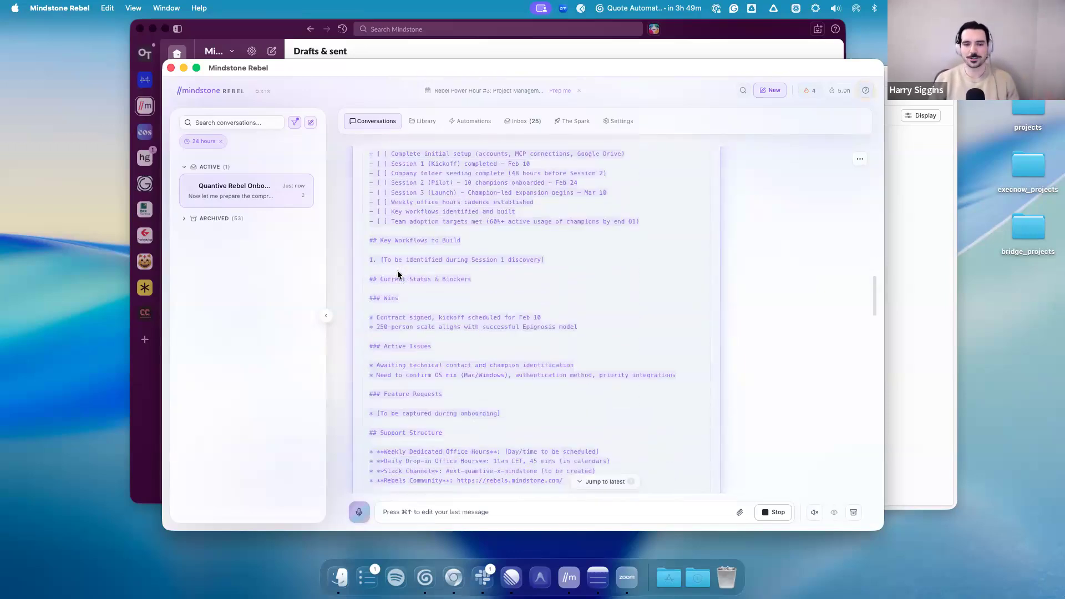
{"action": "scroll", "coordinate": [397, 274], "scroll_direction": "up", "scroll_amount": 6}
{"action": "scroll", "coordinate": [398, 273], "scroll_direction": "up", "scroll_amount": 2}
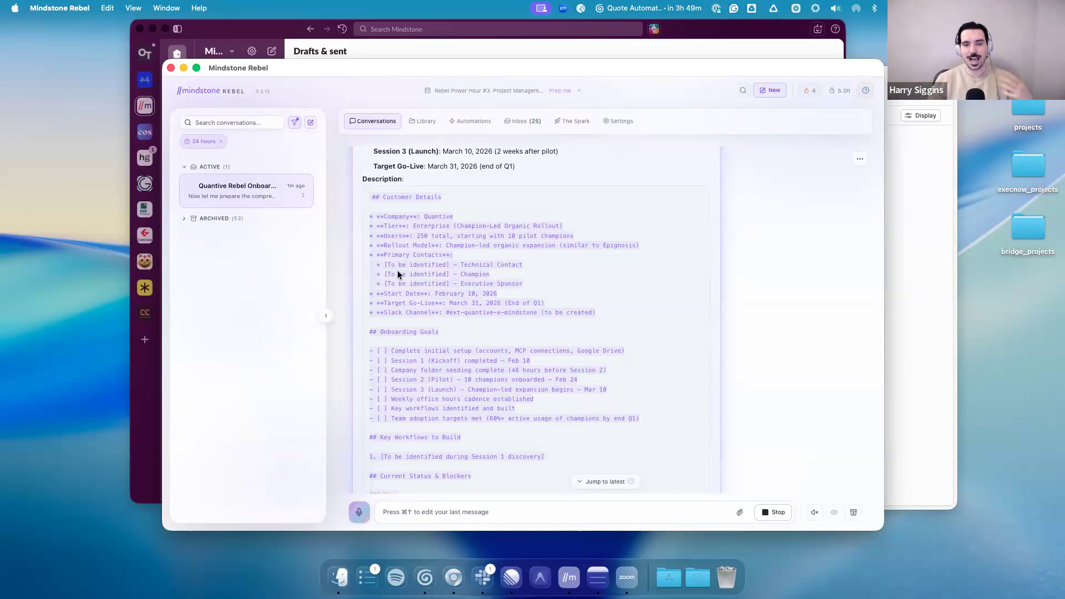
{"action": "scroll", "coordinate": [397, 274], "scroll_direction": "down", "scroll_amount": 1}
{"action": "left_click_drag", "start_coordinate": [370, 178], "coordinate": [576, 437]}
{"action": "scroll", "coordinate": [576, 437], "scroll_direction": "down", "scroll_amount": 1}
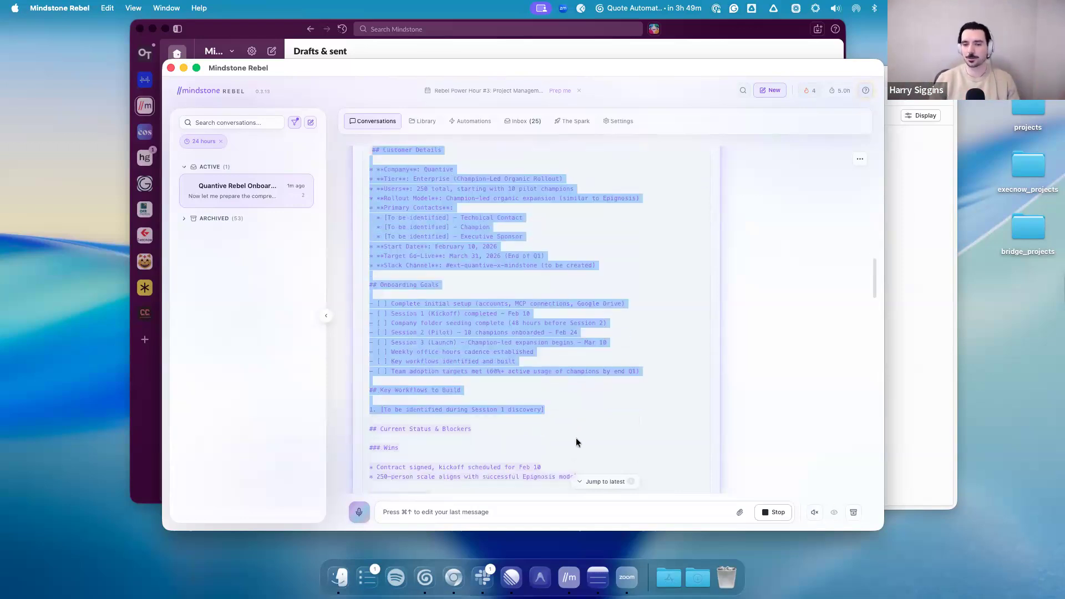
{"action": "left_click", "coordinate": [576, 438]}
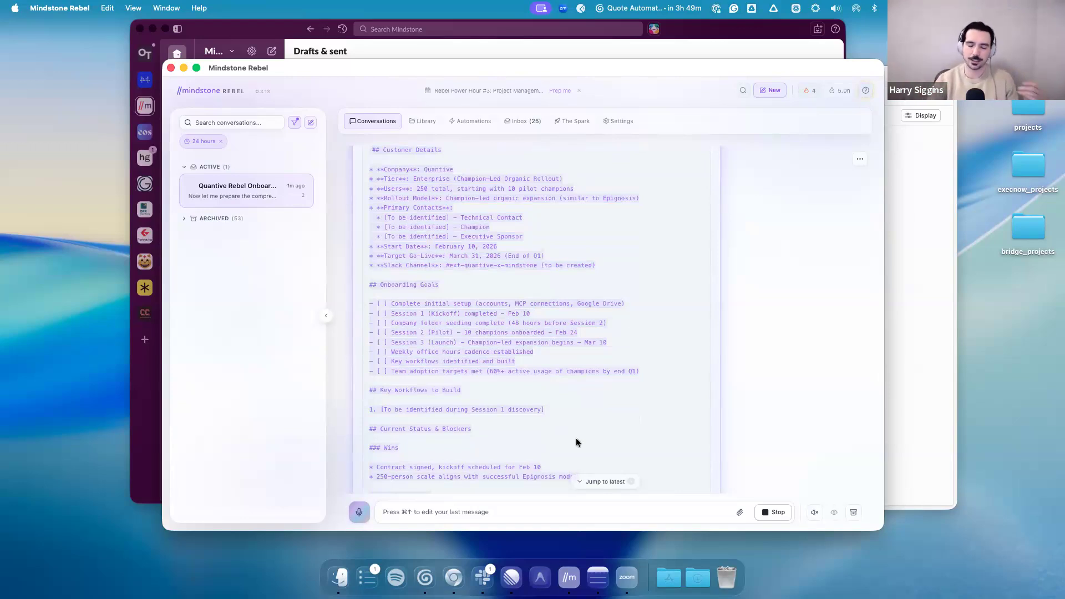
Widen the Rebel window while reviewing the Phase 1 pre-kickoff tasks and the Session 1 follow-up tasks
{"action": "scroll", "coordinate": [576, 443], "scroll_direction": "down", "scroll_amount": 10}
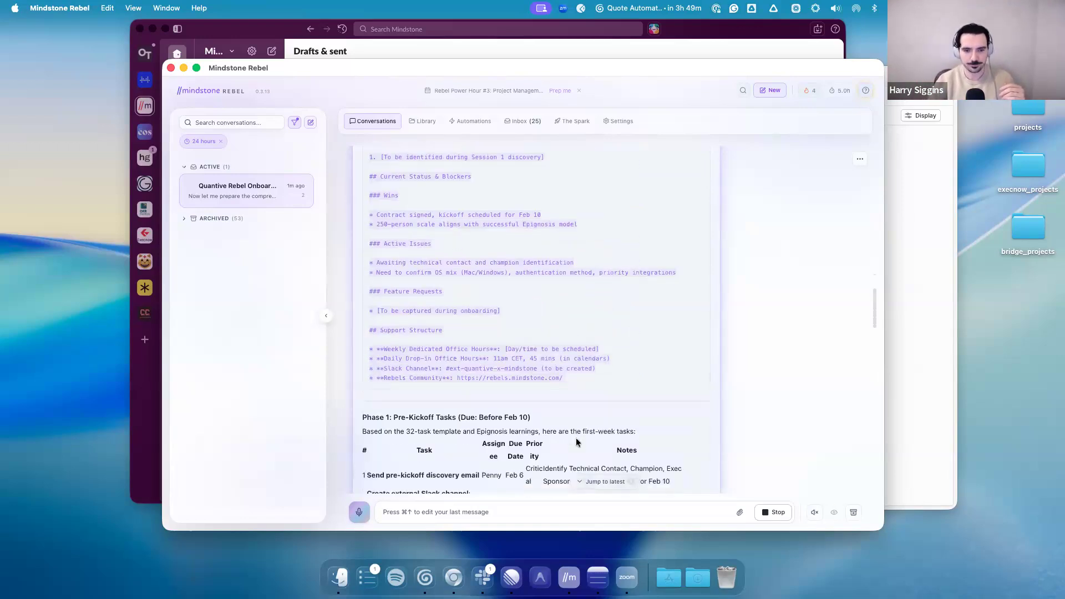
{"action": "scroll", "coordinate": [576, 442], "scroll_direction": "down", "scroll_amount": 2}
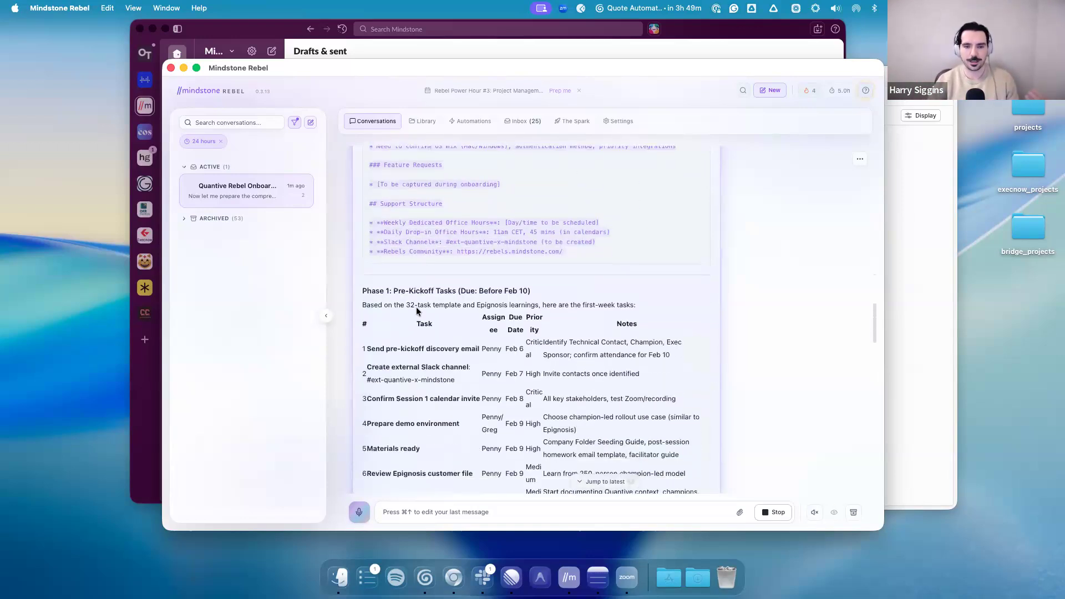
{"action": "scroll", "coordinate": [424, 348], "scroll_direction": "down", "scroll_amount": 2}
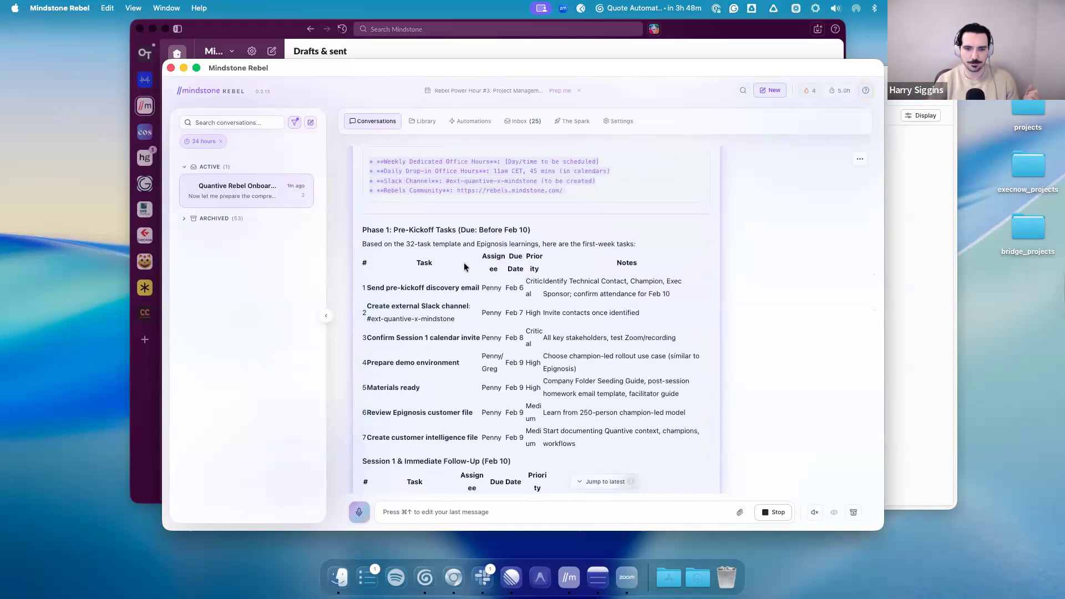
{"action": "left_click_drag", "start_coordinate": [162, 245], "coordinate": [74, 251]}
{"action": "scroll", "coordinate": [466, 309], "scroll_direction": "down", "scroll_amount": 3}
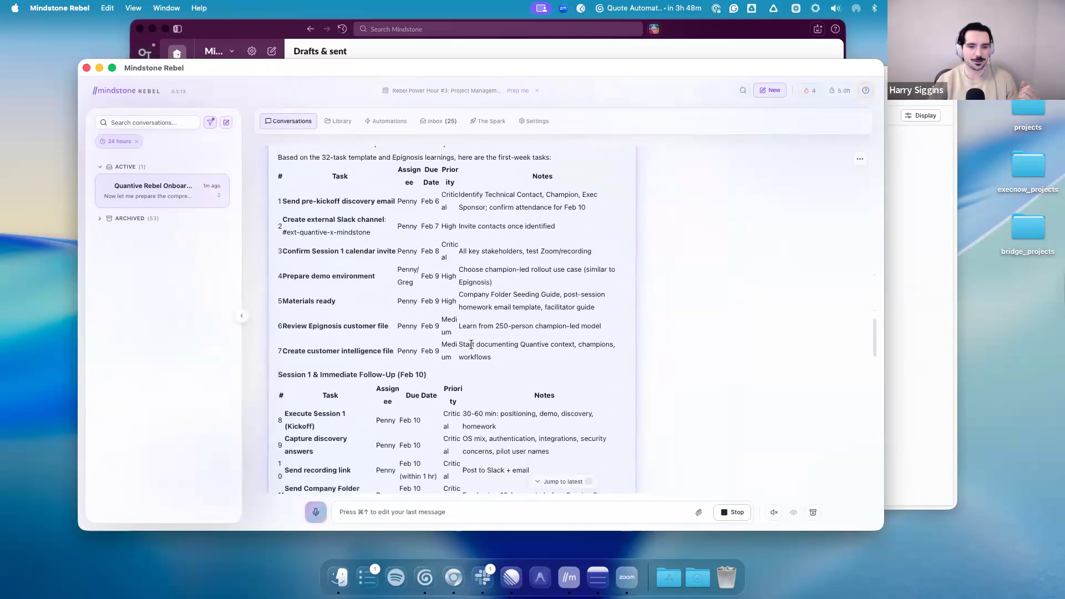
{"action": "scroll", "coordinate": [339, 318], "scroll_direction": "down", "scroll_amount": 1}
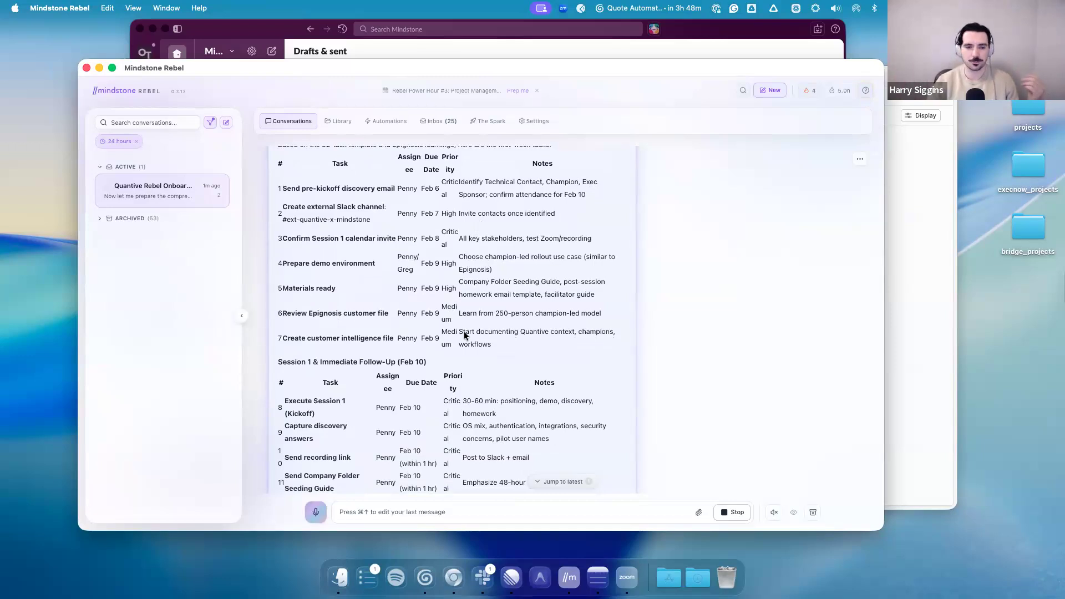
Review the proposed Session 1 follow-up tasks, the tasks before Session 2, the milestones and the labels to use
{"action": "scroll", "coordinate": [465, 335], "scroll_direction": "down", "scroll_amount": 10}
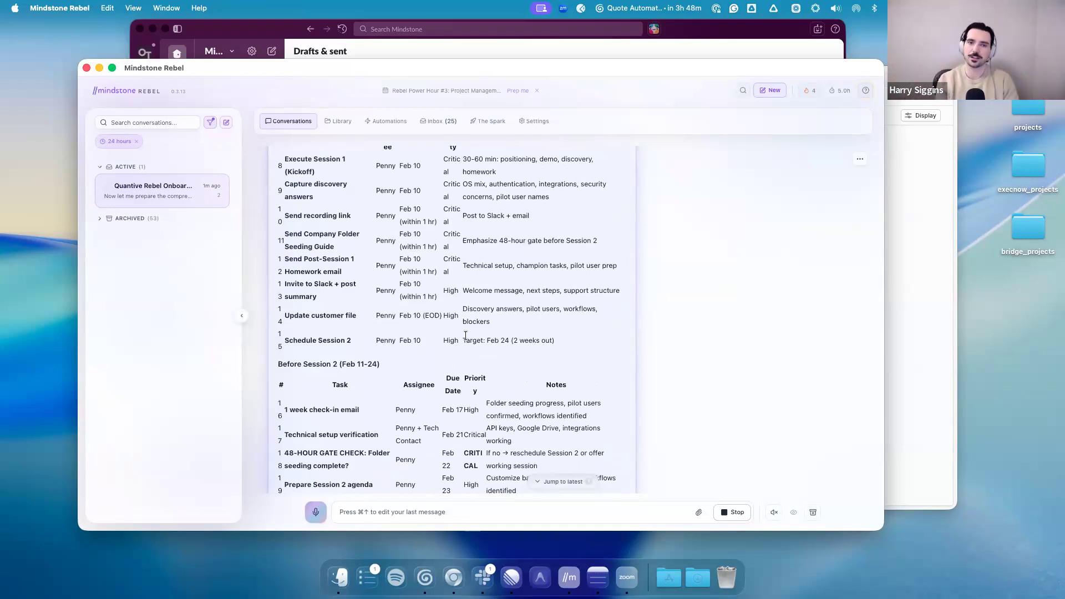
{"action": "scroll", "coordinate": [465, 335], "scroll_direction": "down", "scroll_amount": 4}
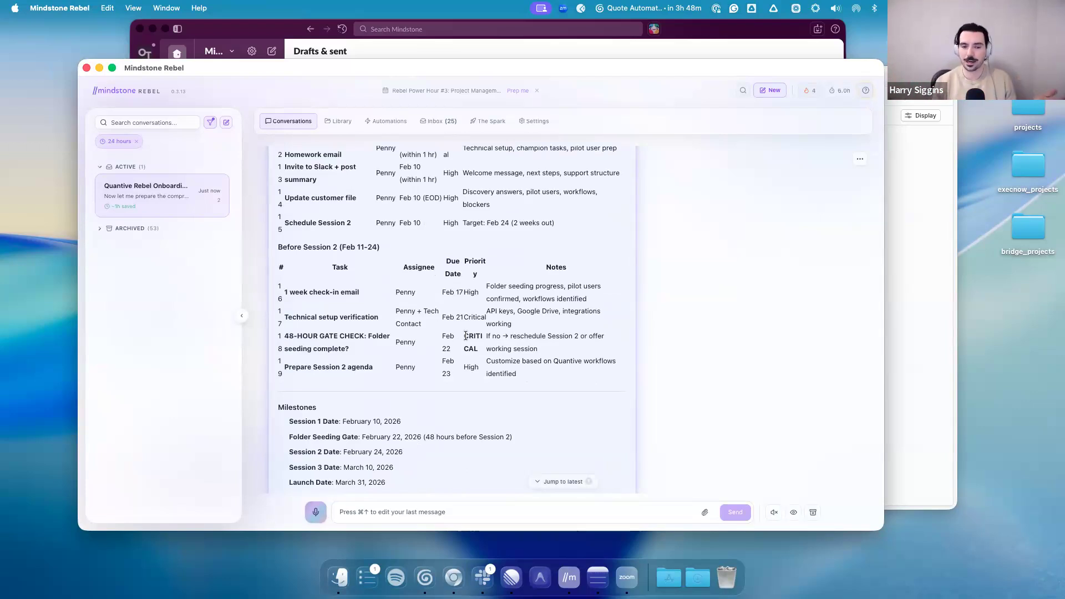
{"action": "scroll", "coordinate": [466, 337], "scroll_direction": "down", "scroll_amount": 2}
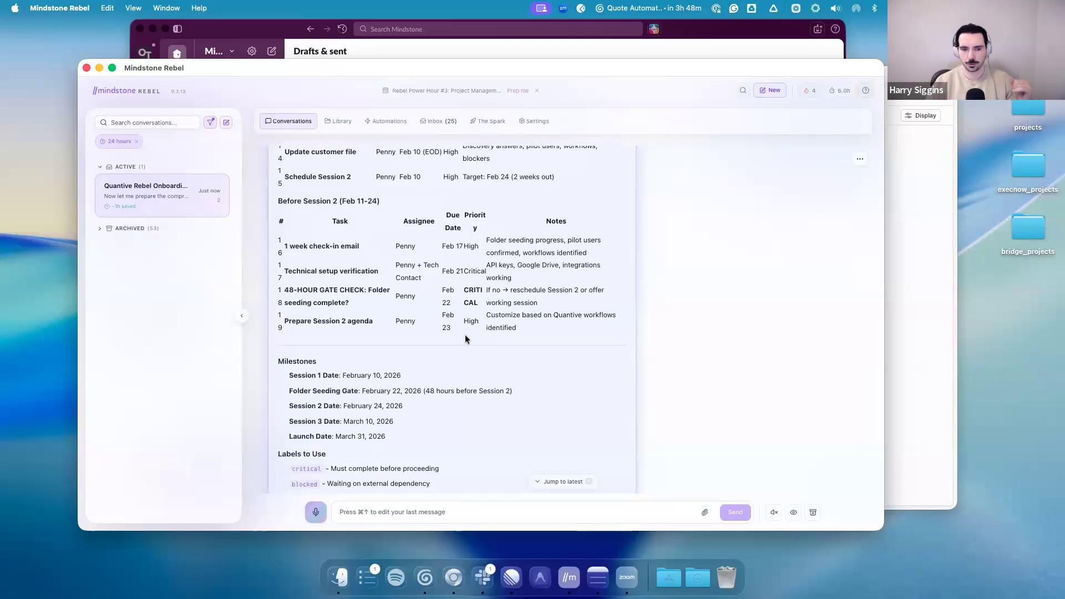
{"action": "scroll", "coordinate": [465, 339], "scroll_direction": "down", "scroll_amount": 8}
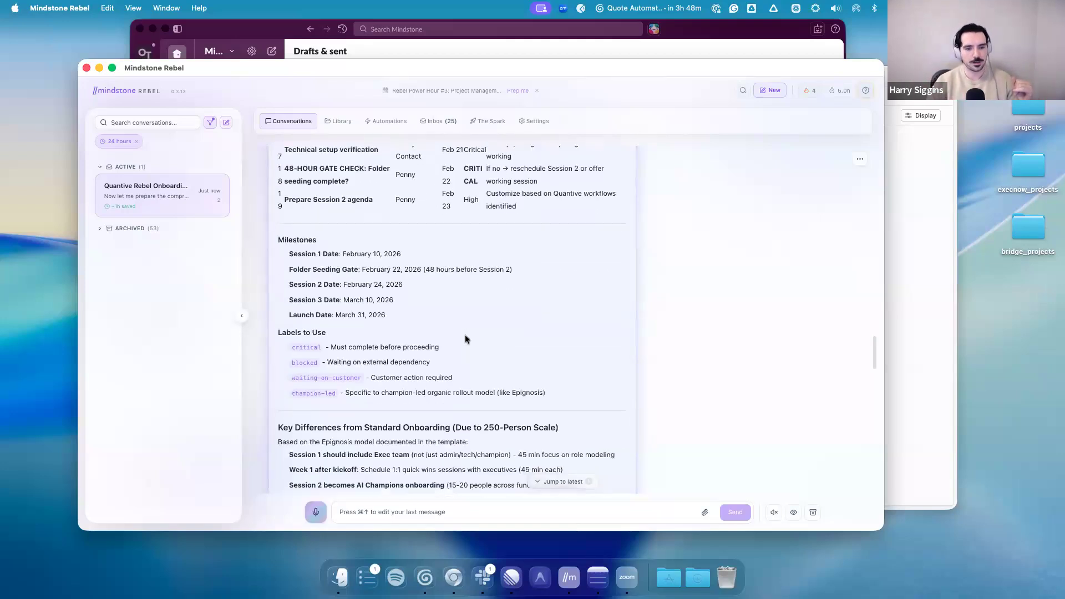
{"action": "left_click_drag", "start_coordinate": [287, 250], "coordinate": [335, 257]}
{"action": "left_click", "coordinate": [392, 268]}
Examine the key differences from standard onboarding for a 250-person company and the suggested assignees by team role
{"action": "scroll", "coordinate": [392, 268], "scroll_direction": "down", "scroll_amount": 3}
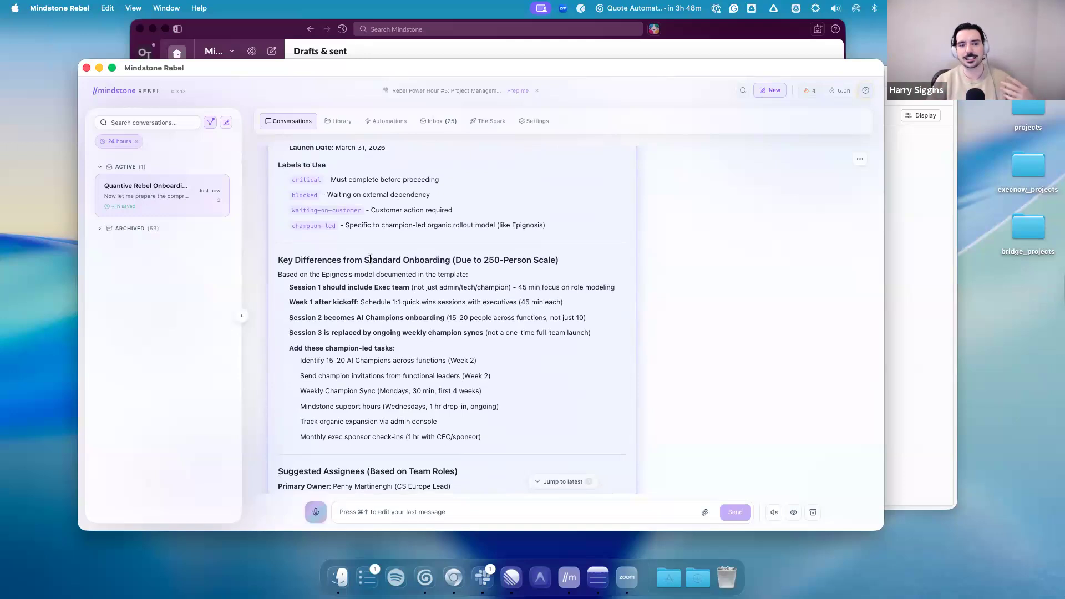
{"action": "left_click_drag", "start_coordinate": [278, 259], "coordinate": [468, 268]}
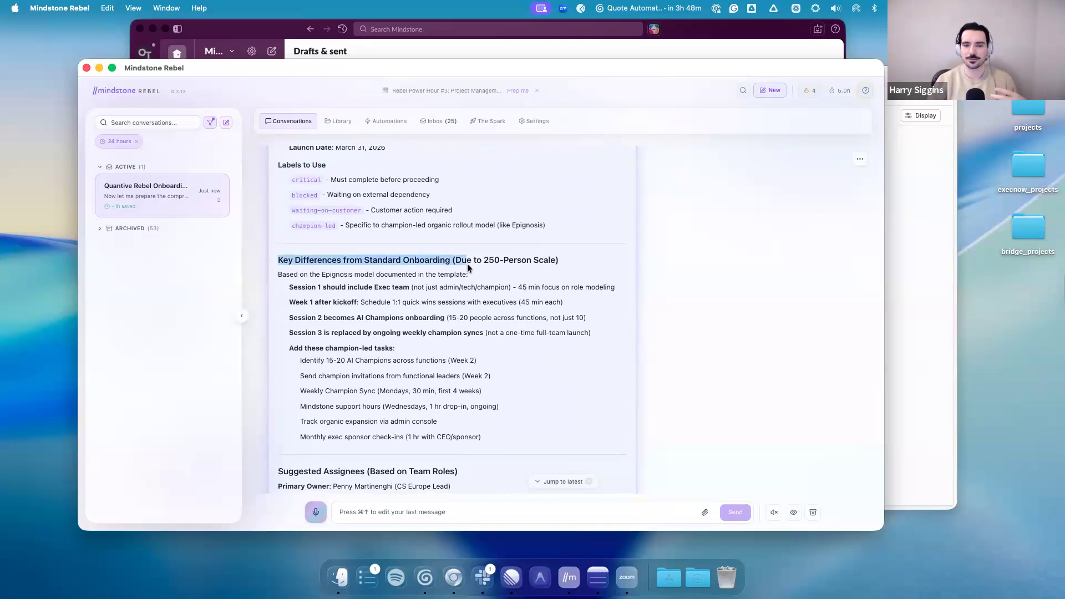
{"action": "left_click", "coordinate": [503, 276]}
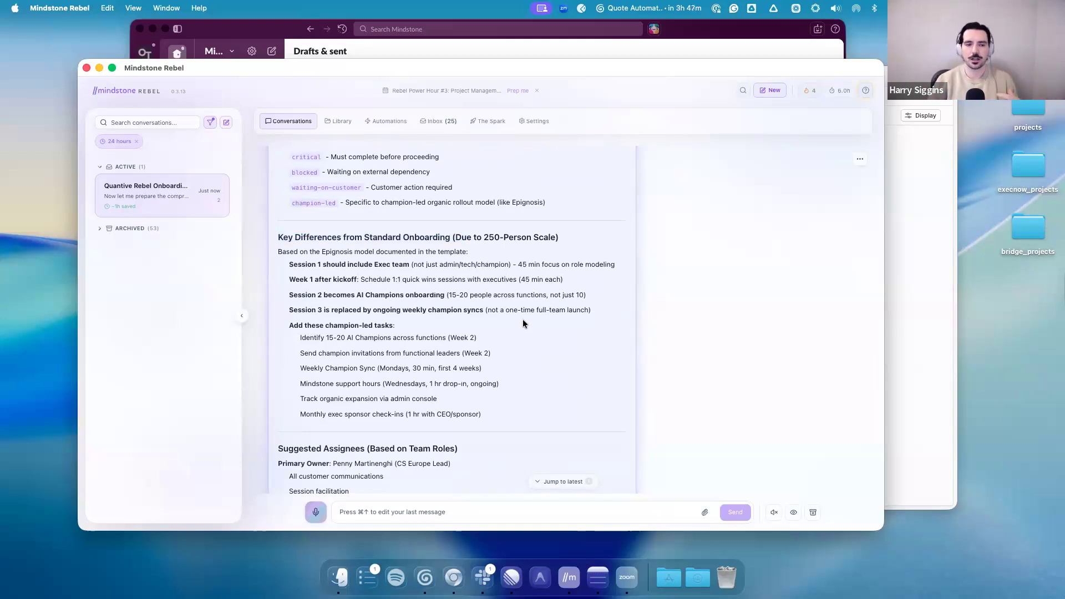
{"action": "scroll", "coordinate": [523, 321], "scroll_direction": "down", "scroll_amount": 5}
{"action": "scroll", "coordinate": [523, 324], "scroll_direction": "down", "scroll_amount": 2}
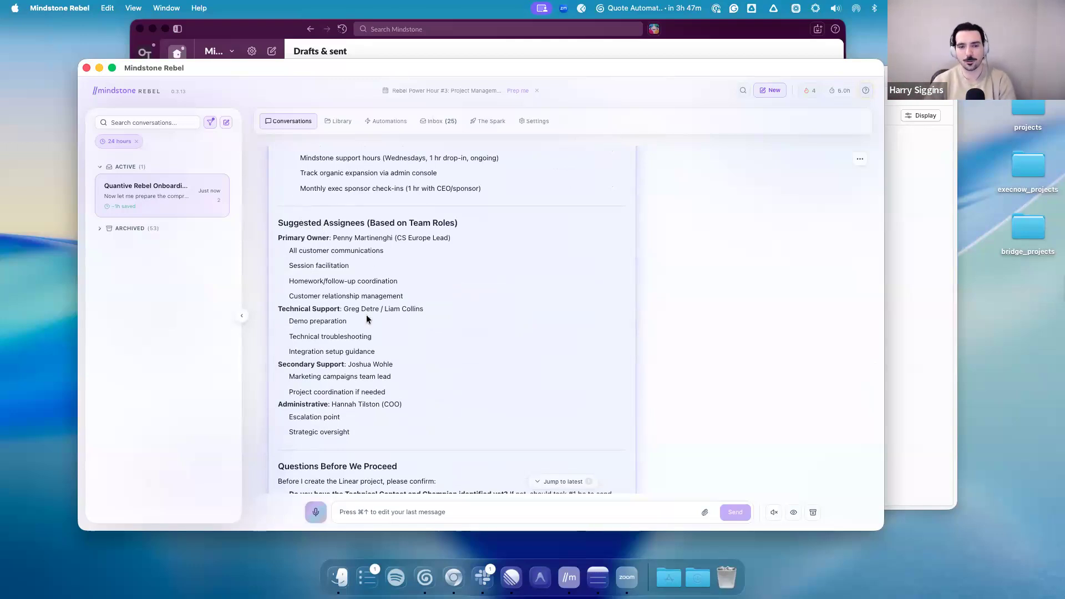
Read the questions to confirm before proceeding and the overview of the created Quantive onboarding project
{"action": "scroll", "coordinate": [367, 318], "scroll_direction": "down", "scroll_amount": 8}
{"action": "scroll", "coordinate": [366, 315], "scroll_direction": "down", "scroll_amount": 2}
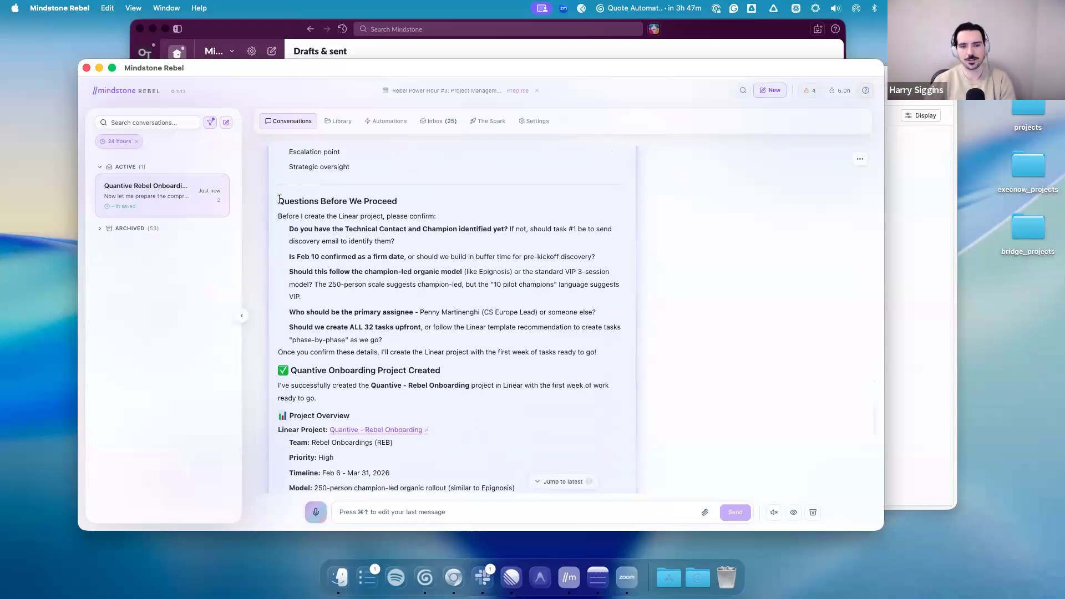
{"action": "left_click_drag", "start_coordinate": [279, 201], "coordinate": [410, 273]}
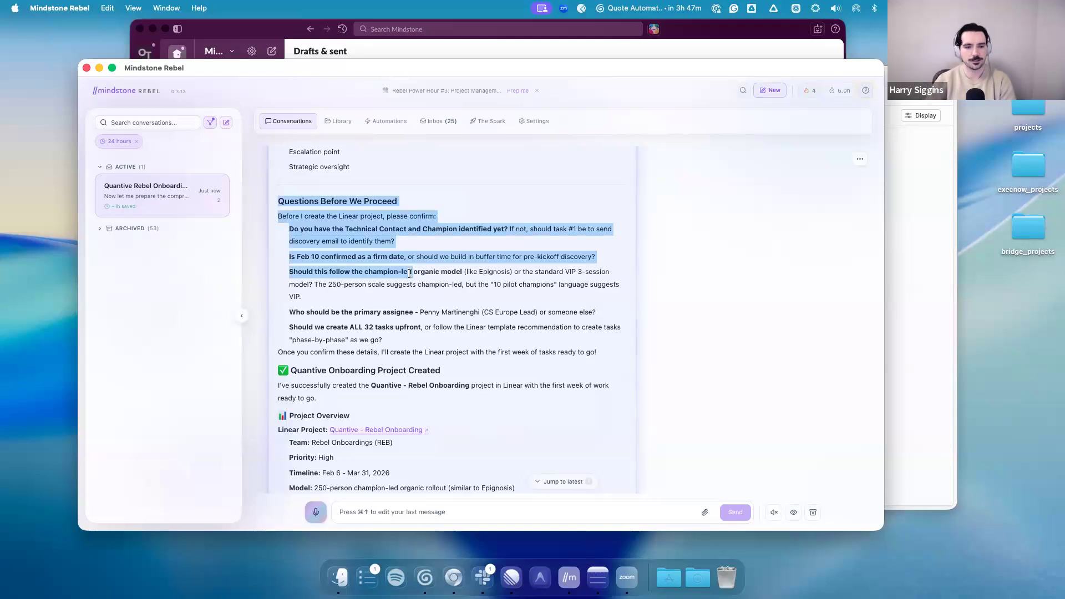
{"action": "scroll", "coordinate": [409, 275], "scroll_direction": "down", "scroll_amount": 3}
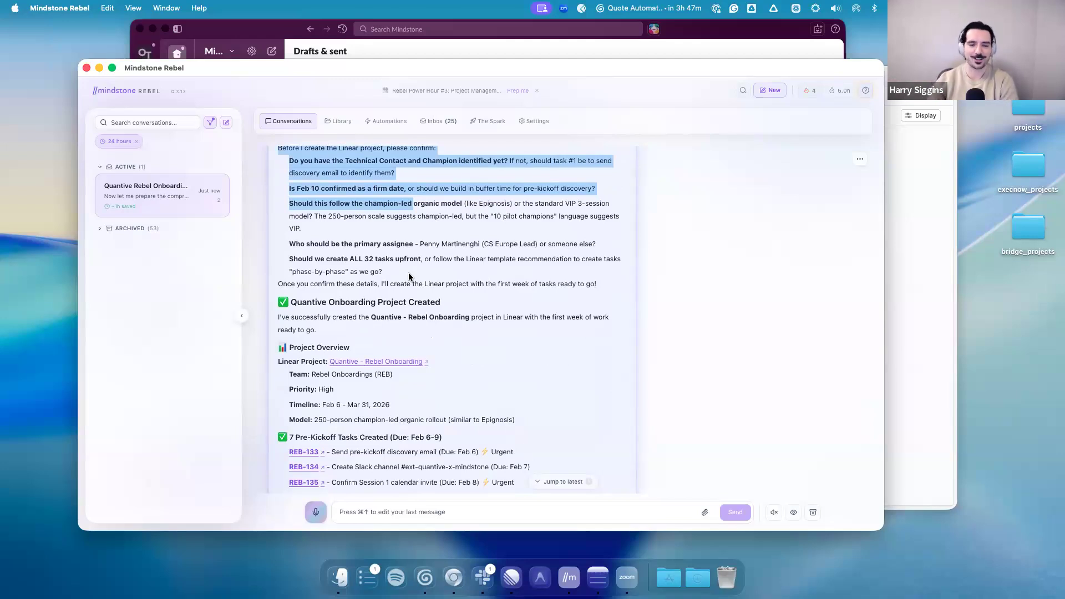
{"action": "scroll", "coordinate": [408, 276], "scroll_direction": "down", "scroll_amount": 2}
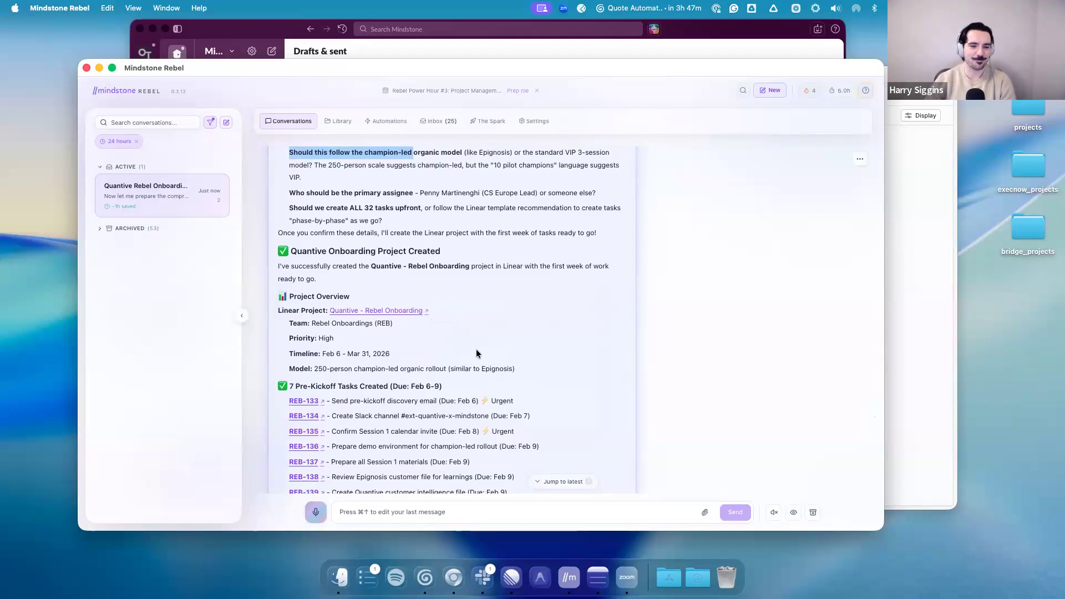
{"action": "scroll", "coordinate": [476, 353], "scroll_direction": "down", "scroll_amount": 2}
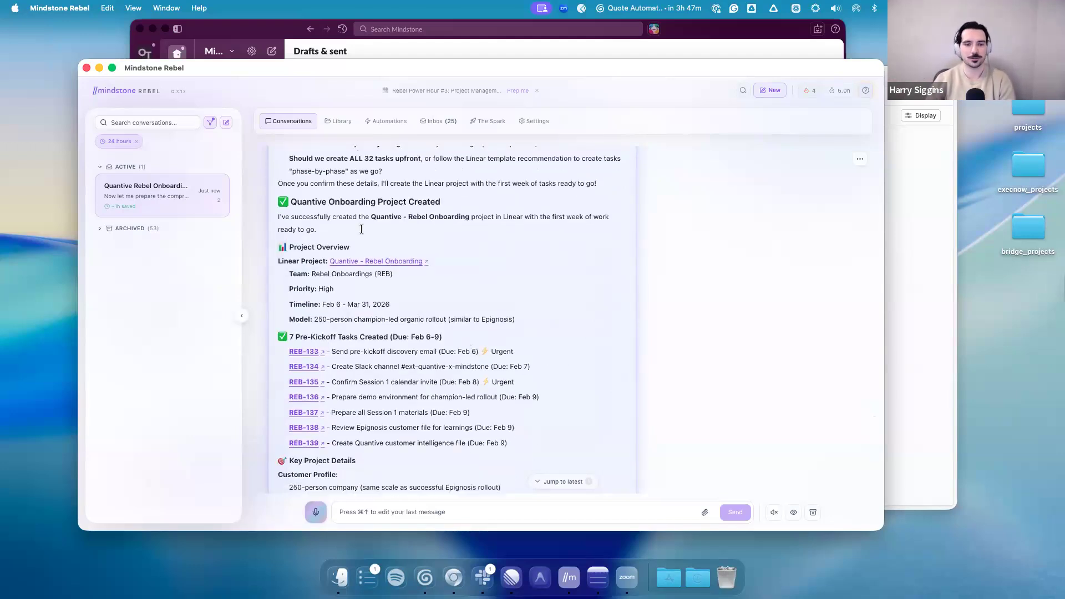
Switch to Linear, refresh it and open the Quantive - Rebel Onboarding project from the Rebel Onboardings team's projects
{"action": "left_click", "coordinate": [916, 92]}
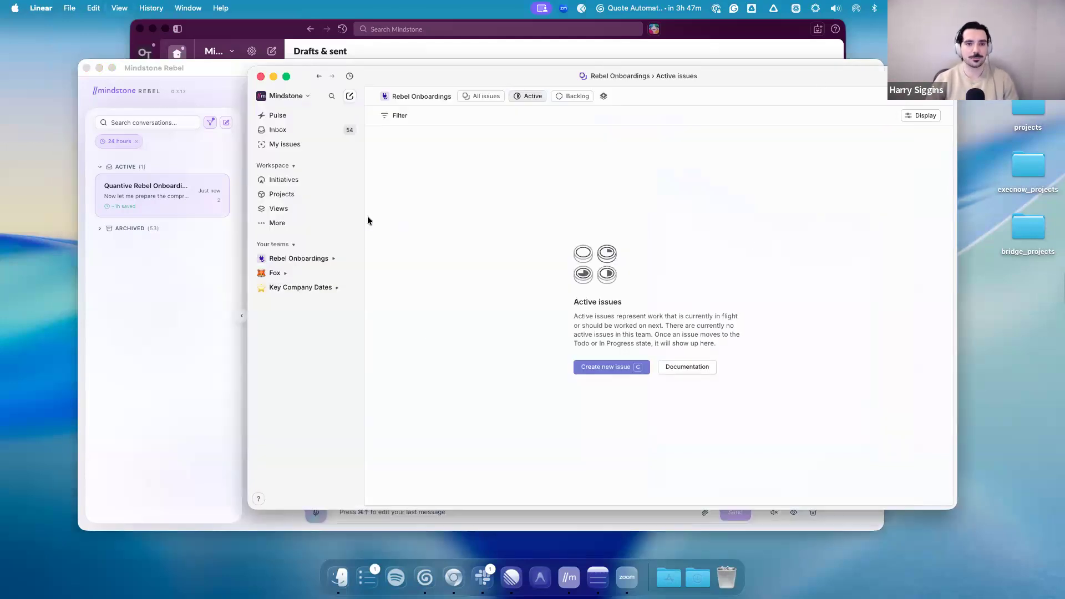
{"action": "key", "text": "super+r"}
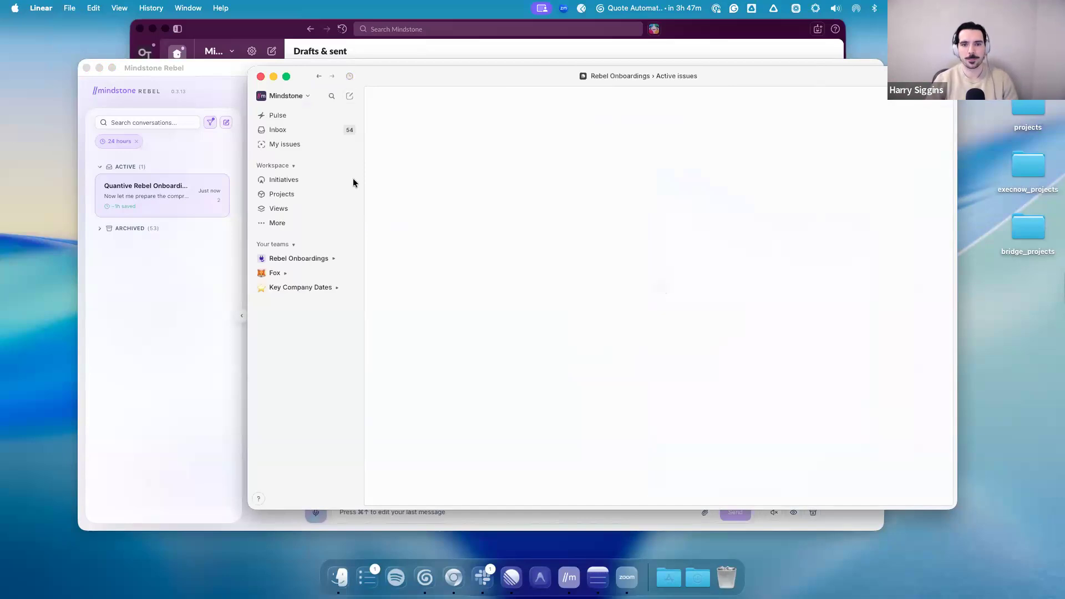
{"action": "left_click", "coordinate": [326, 258]}
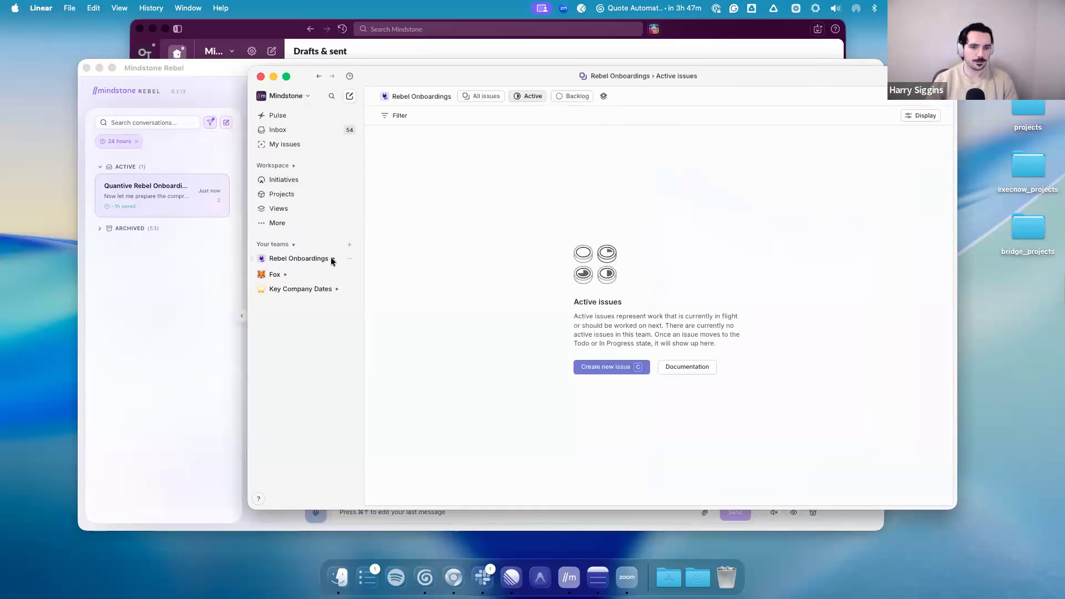
{"action": "left_click", "coordinate": [292, 287]}
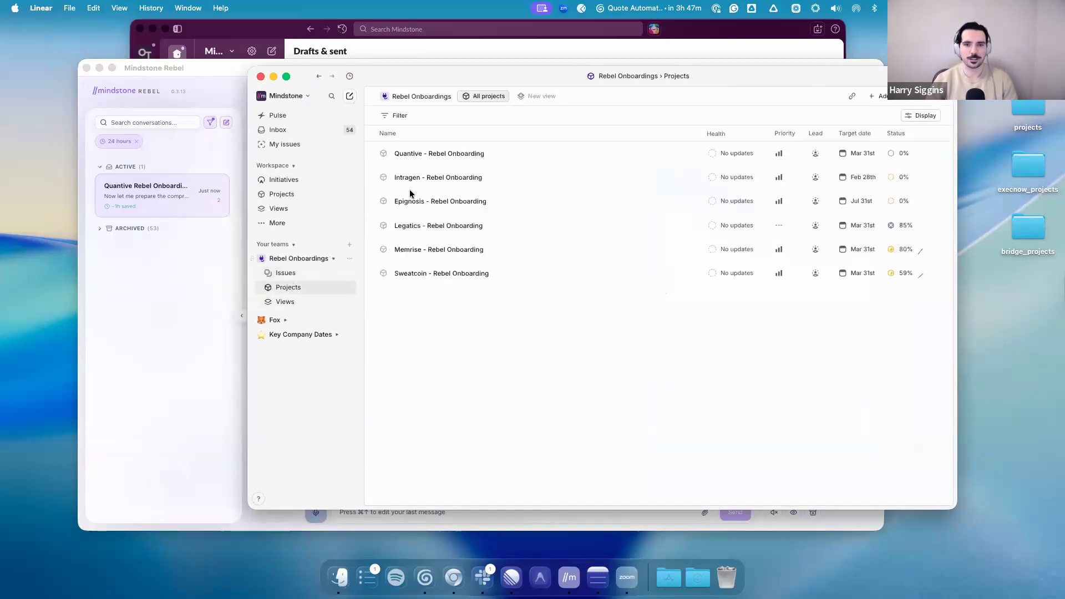
{"action": "left_click", "coordinate": [405, 155]}
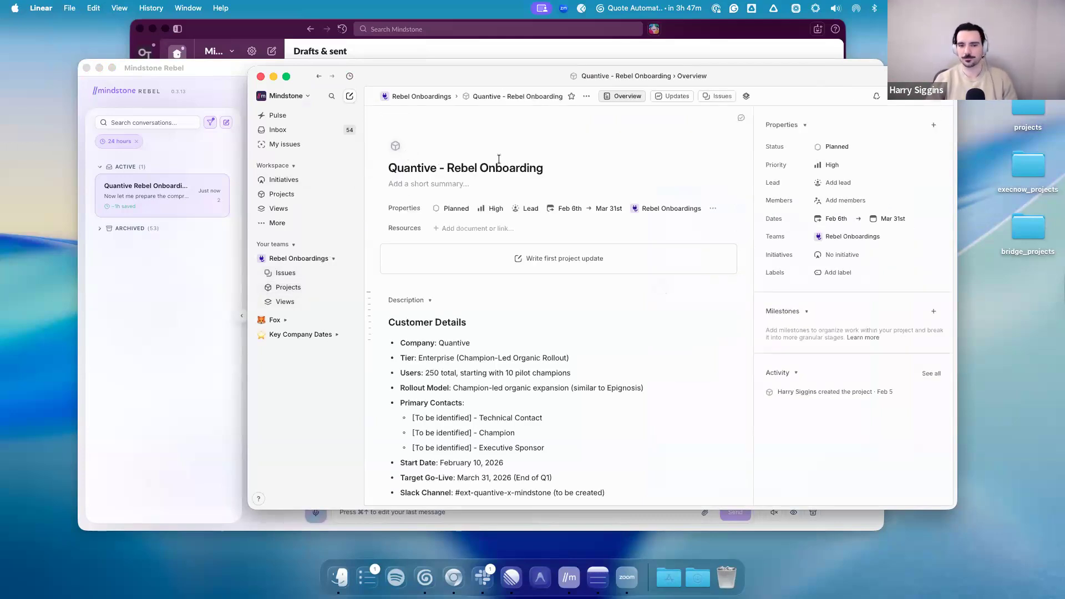
Review the project overview in Linear, covering customer details, onboarding goals, status and blockers, support structure and dates
{"action": "scroll", "coordinate": [522, 361], "scroll_direction": "down", "scroll_amount": 2}
{"action": "scroll", "coordinate": [522, 361], "scroll_direction": "down", "scroll_amount": 4}
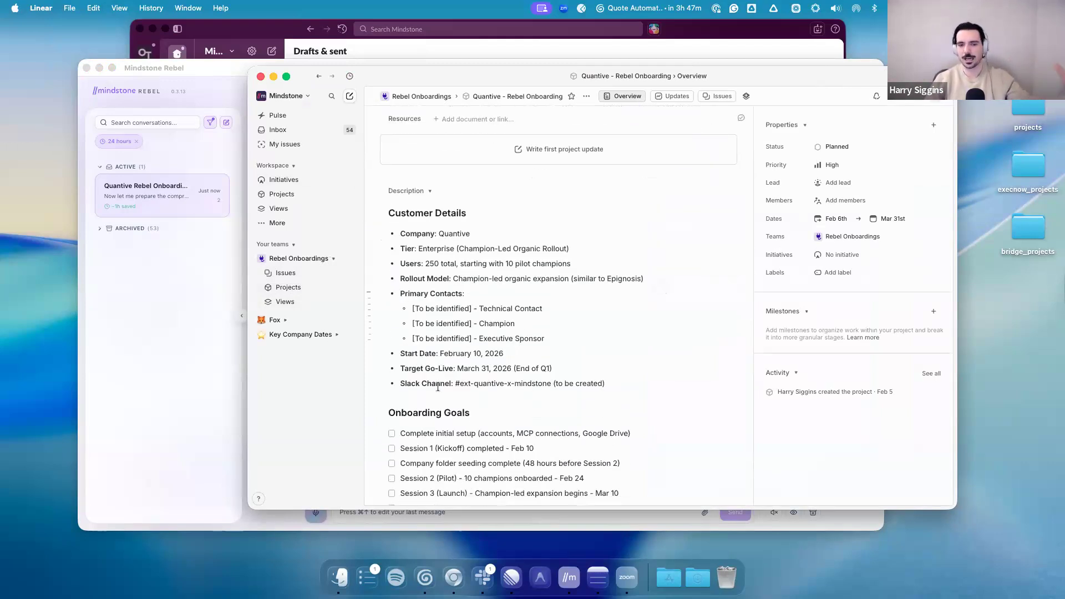
{"action": "scroll", "coordinate": [437, 387], "scroll_direction": "down", "scroll_amount": 10}
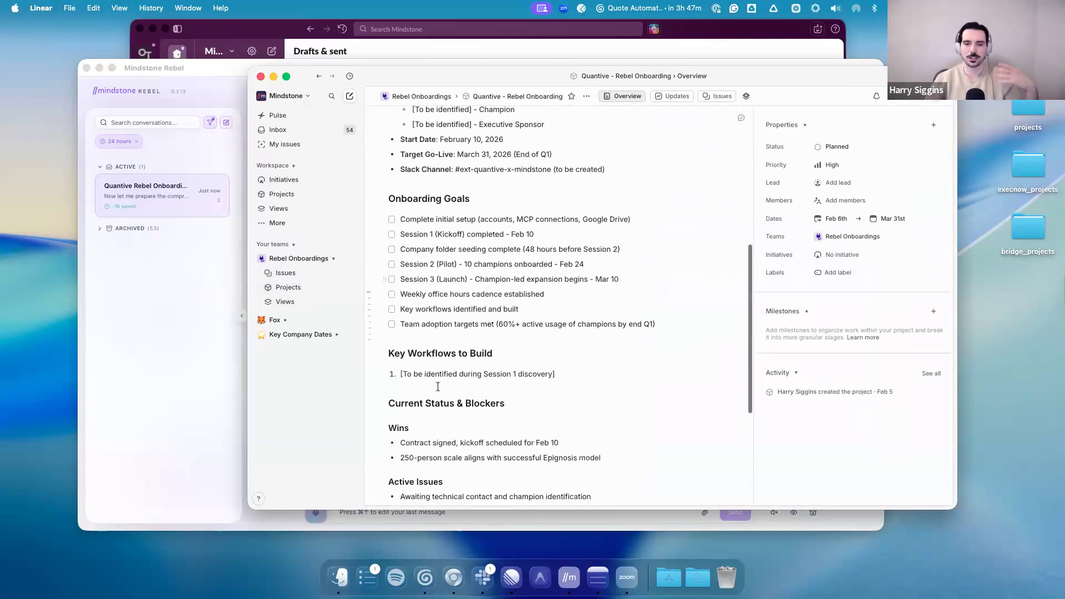
{"action": "scroll", "coordinate": [438, 387], "scroll_direction": "down", "scroll_amount": 6}
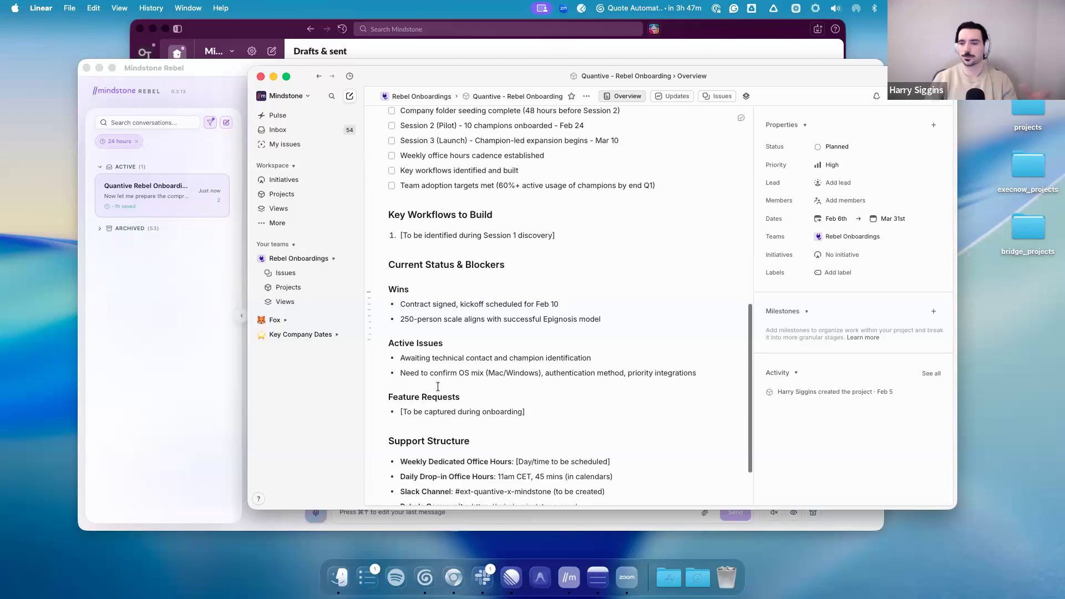
{"action": "scroll", "coordinate": [438, 386], "scroll_direction": "up", "scroll_amount": 20}
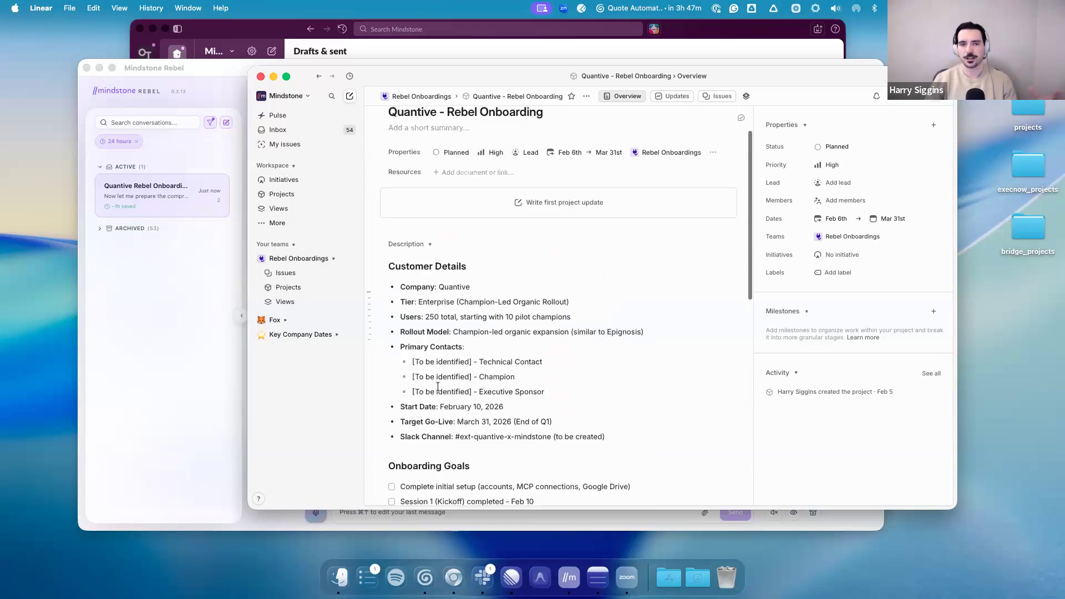
{"action": "scroll", "coordinate": [438, 387], "scroll_direction": "up", "scroll_amount": 3}
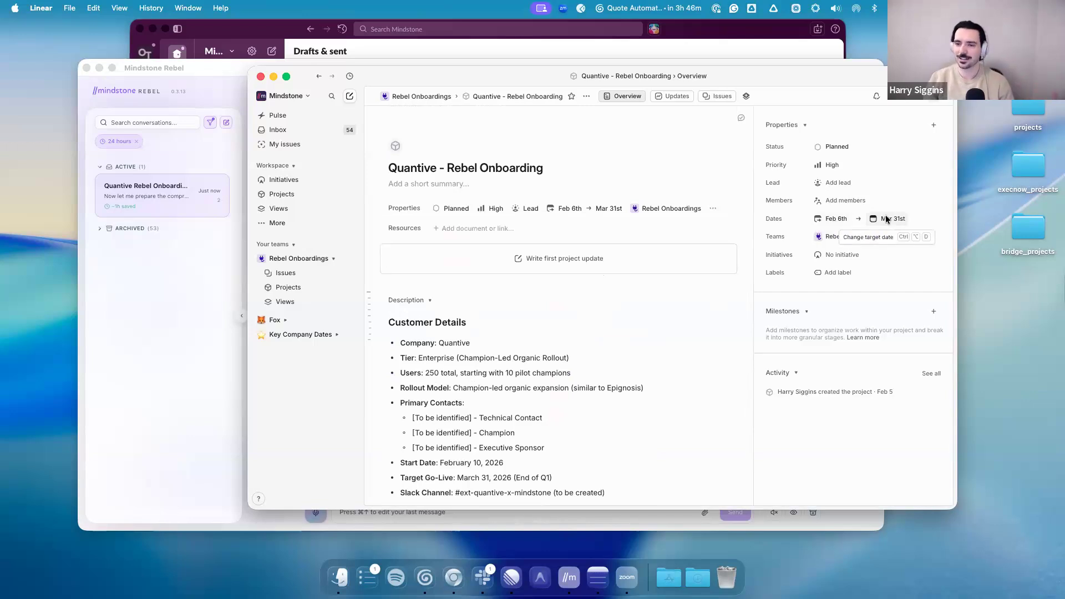
Check the Linear project's issues against the list of pre-kickoff tasks reported in the Rebel conversation
{"action": "left_click", "coordinate": [716, 97]}
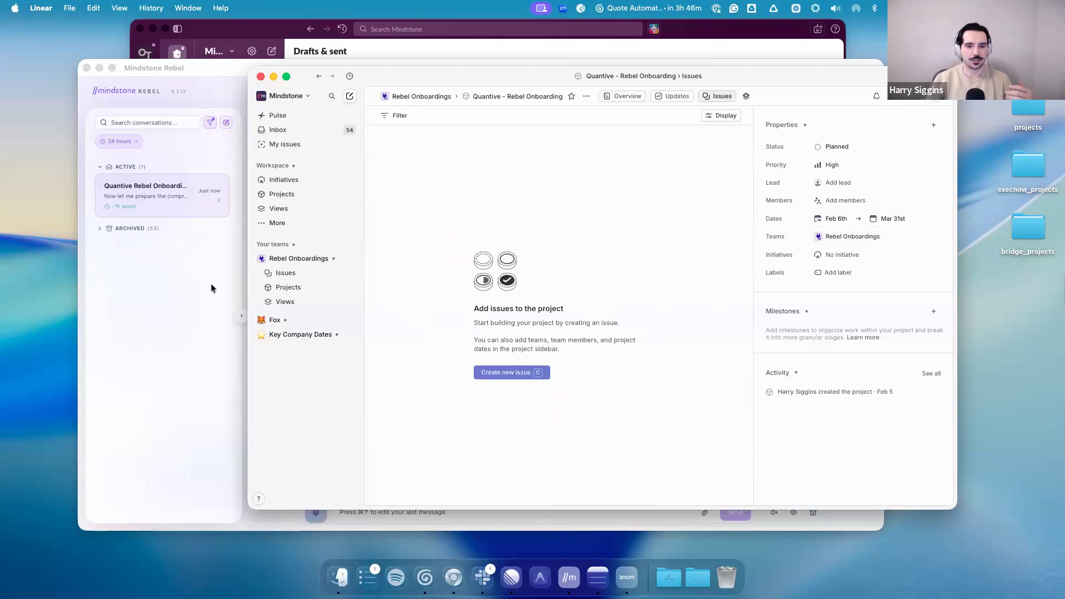
{"action": "left_click", "coordinate": [225, 74]}
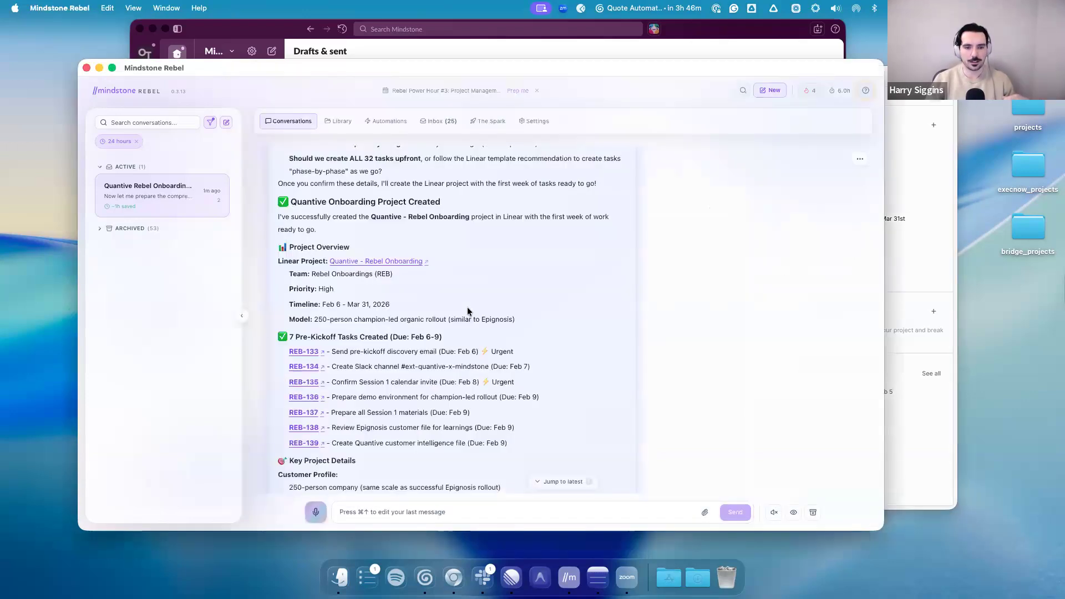
{"action": "scroll", "coordinate": [468, 311], "scroll_direction": "down", "scroll_amount": 2}
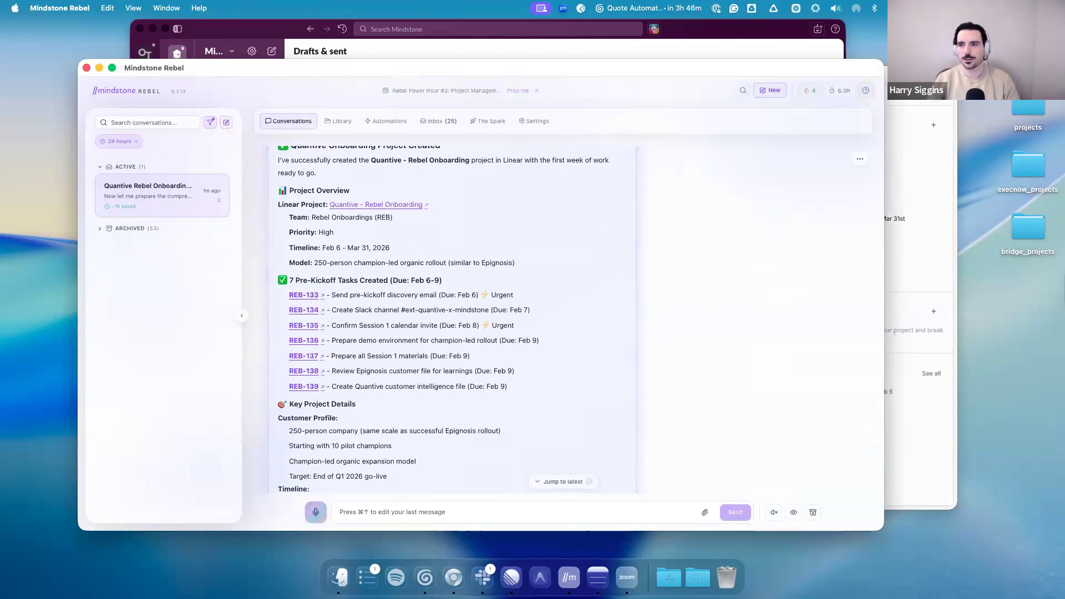
{"action": "left_click", "coordinate": [910, 77]}
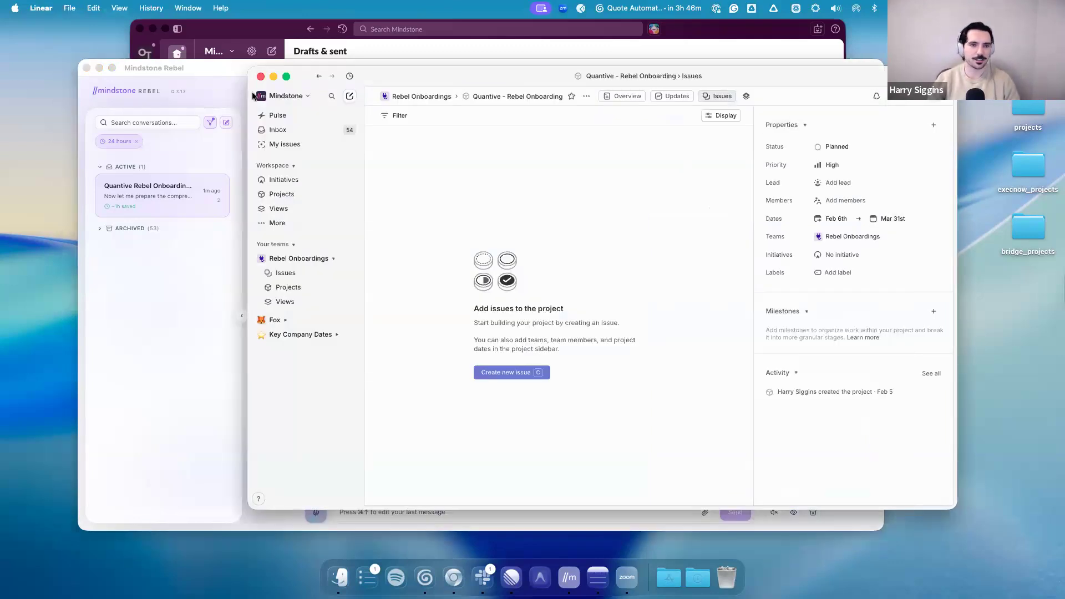
{"action": "left_click", "coordinate": [226, 65]}
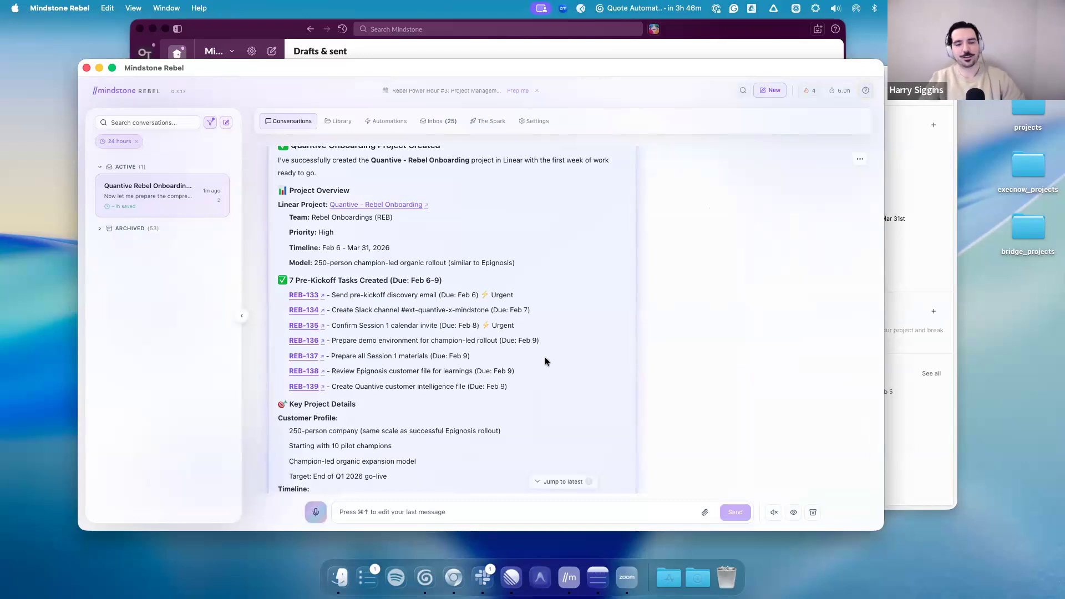
Review Rebel's creation summary, including the pre-kickoff tasks REB-133 to REB-139, key project details, research sources and next steps
{"action": "scroll", "coordinate": [545, 360], "scroll_direction": "down", "scroll_amount": 8}
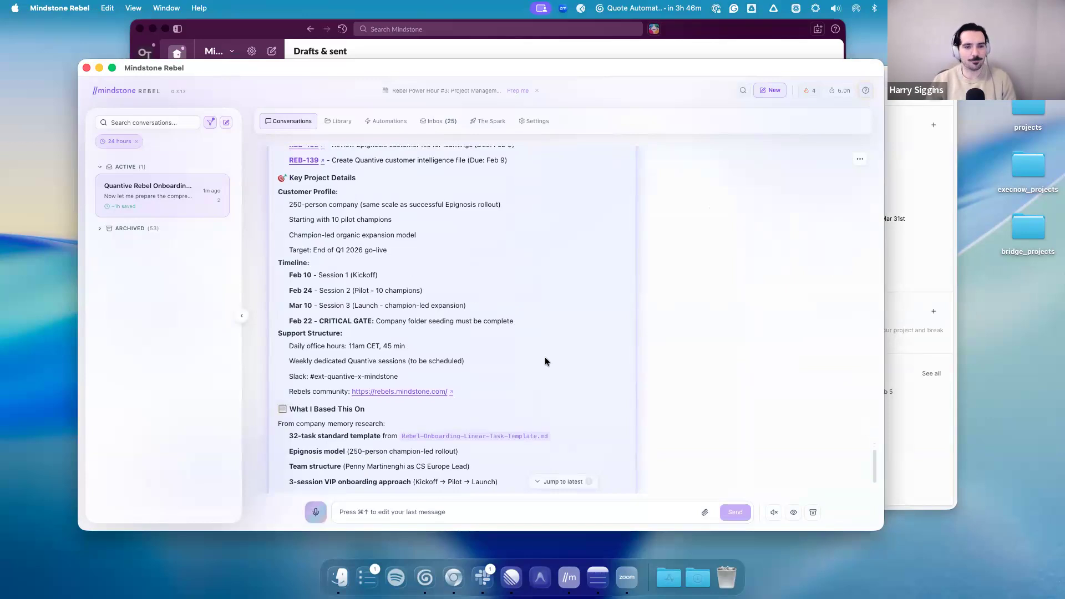
{"action": "scroll", "coordinate": [545, 361], "scroll_direction": "up", "scroll_amount": 7}
{"action": "left_click_drag", "start_coordinate": [336, 255], "coordinate": [507, 348]}
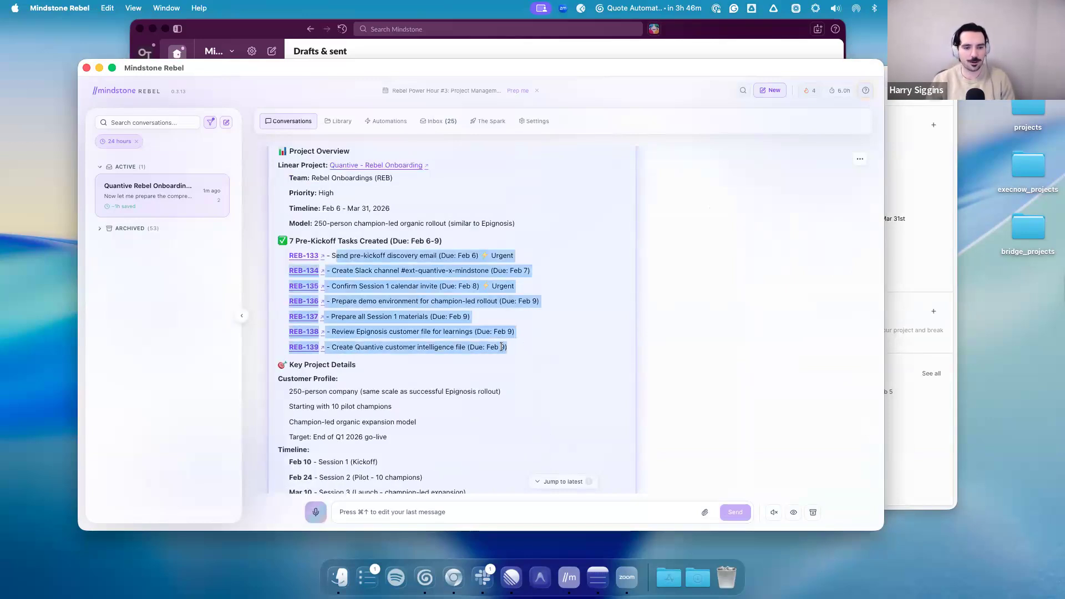
{"action": "left_click", "coordinate": [502, 347]}
{"action": "scroll", "coordinate": [502, 348], "scroll_direction": "down", "scroll_amount": 5}
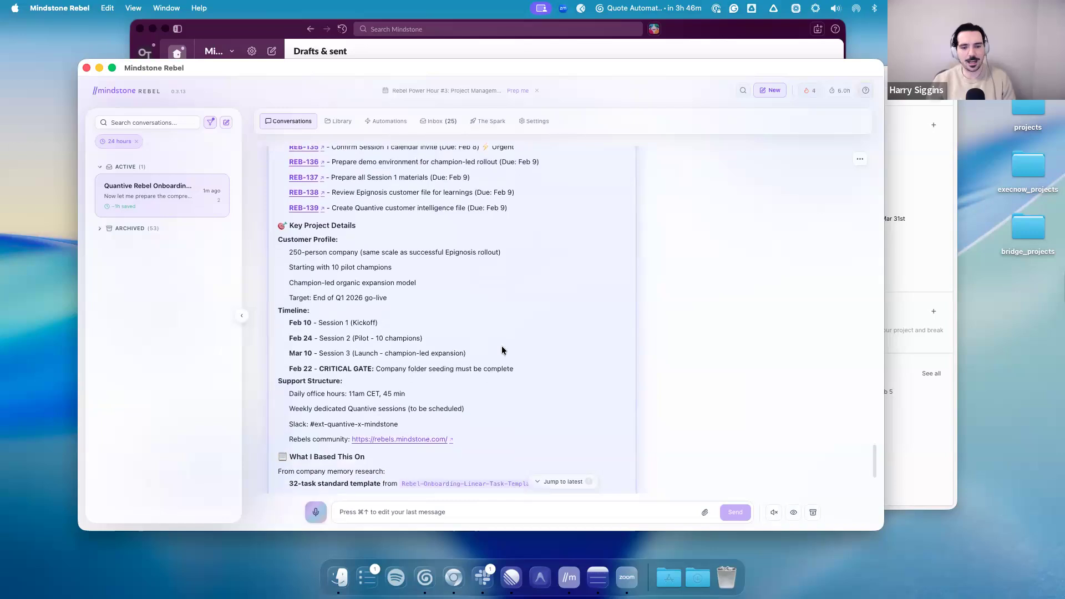
{"action": "scroll", "coordinate": [502, 348], "scroll_direction": "down", "scroll_amount": 5}
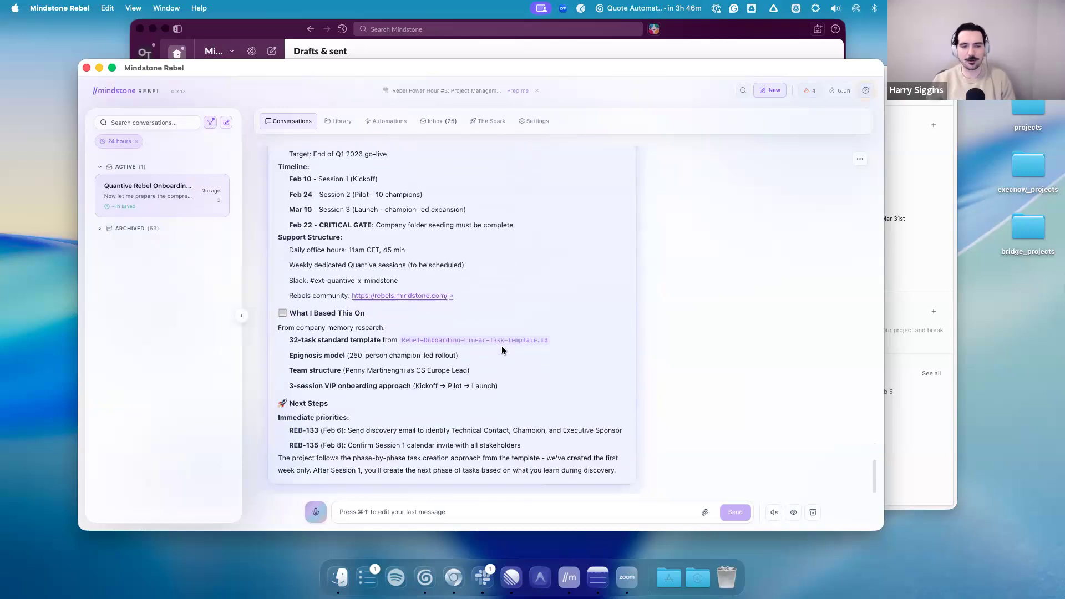
Ask Rebel "Can you make sure those tasks are actually in the project?"
{"action": "left_click", "coordinate": [427, 509]}
{"action": "type", "text": "Can y"}
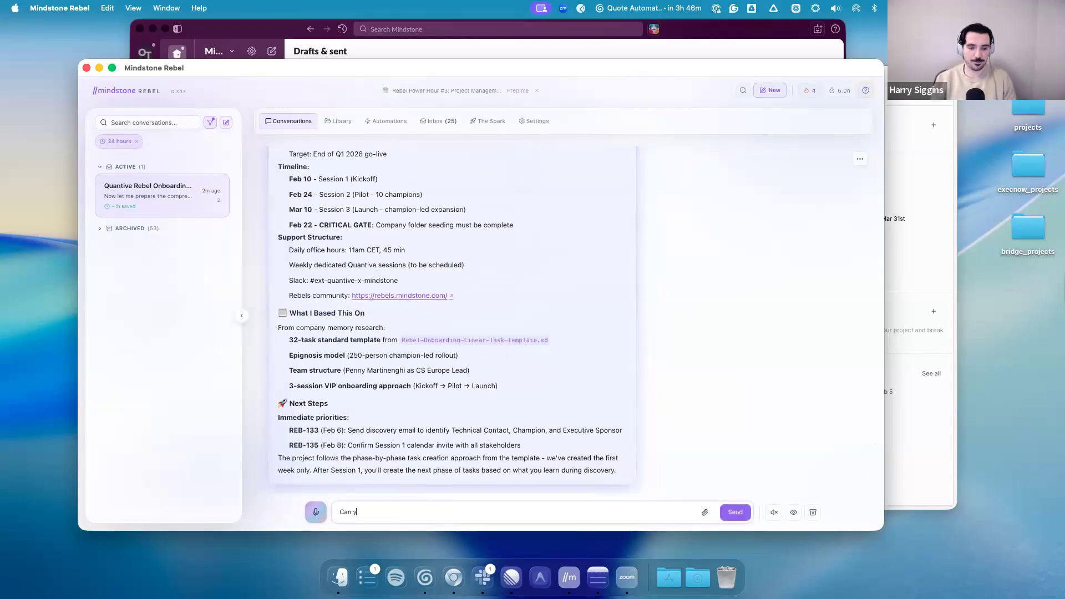
{"action": "type", "text": "ou make sure those ta"}
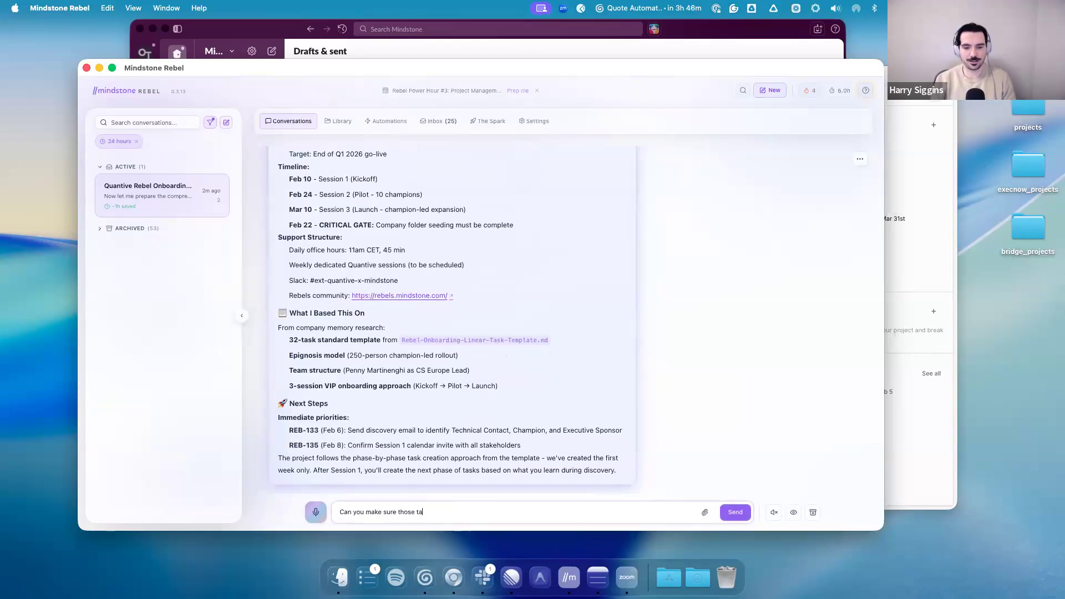
{"action": "type", "text": "sks are actual"}
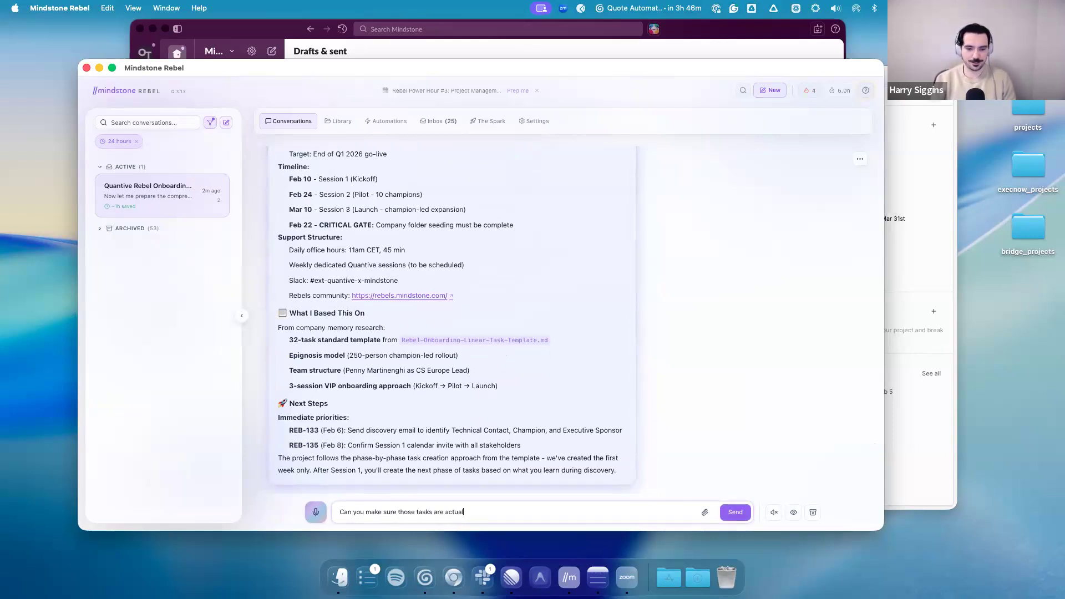
{"action": "type", "text": "ly in the "}
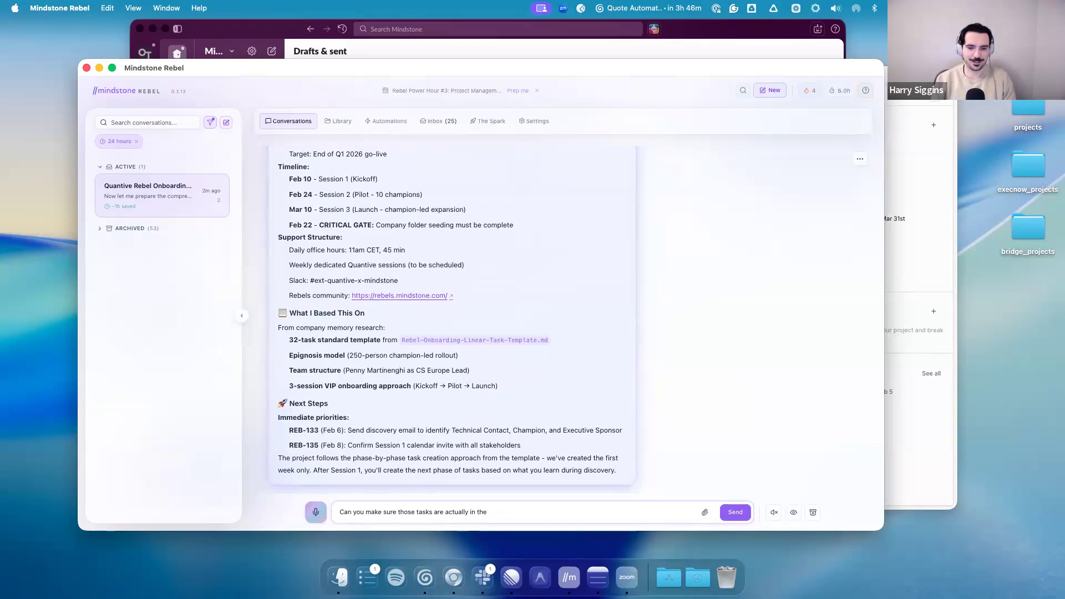
{"action": "type", "text": "project?"}
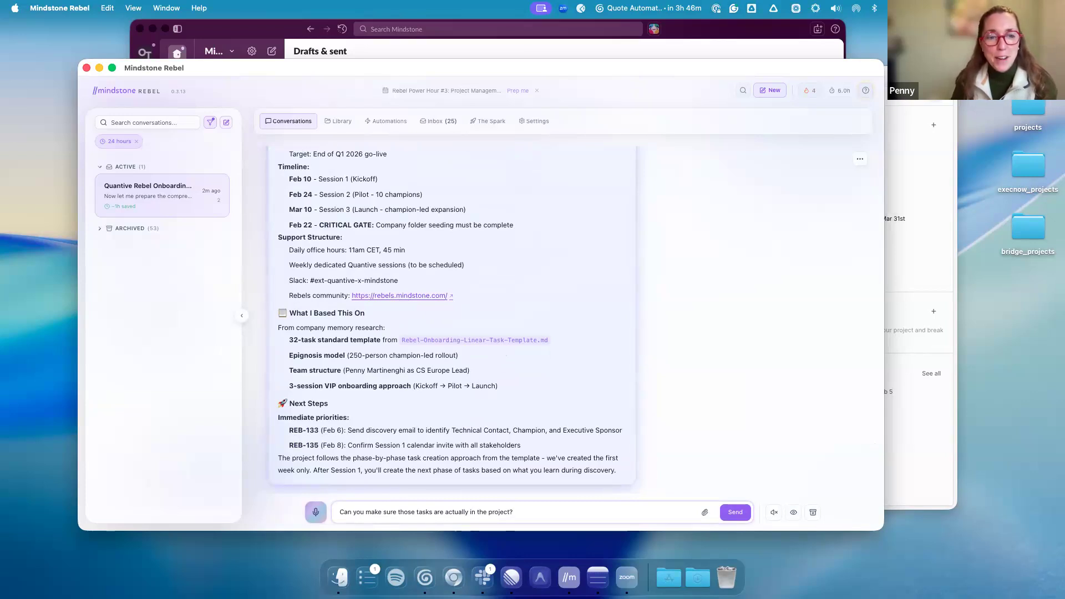
{"action": "key", "text": "Return"}
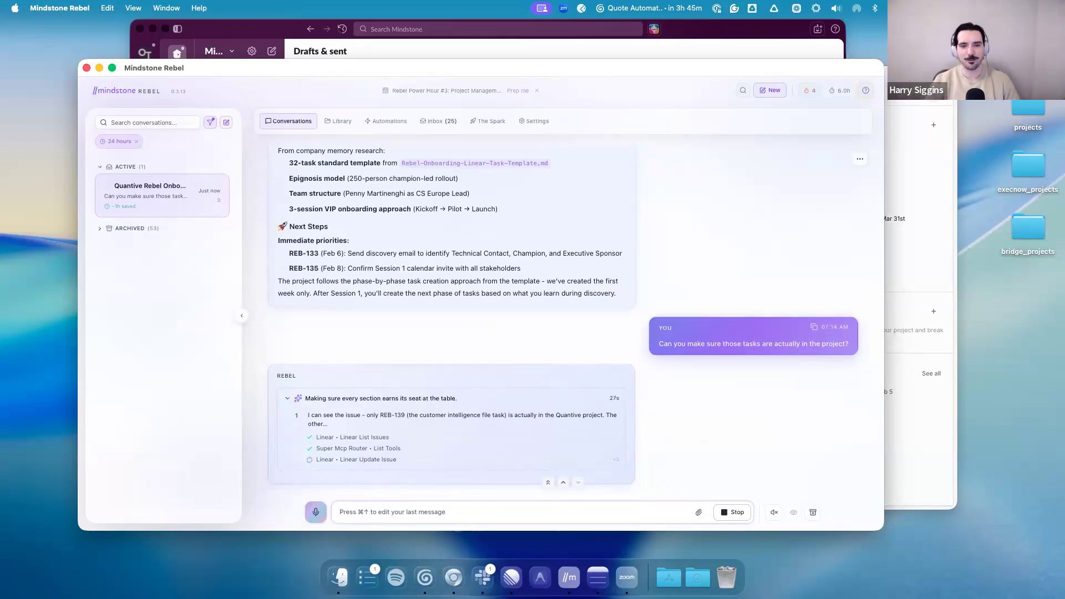
Check the Quantive project's issues in Linear against Rebel's task list, including the description of REB-133
{"action": "scroll", "coordinate": [544, 272], "scroll_direction": "up", "scroll_amount": 10}
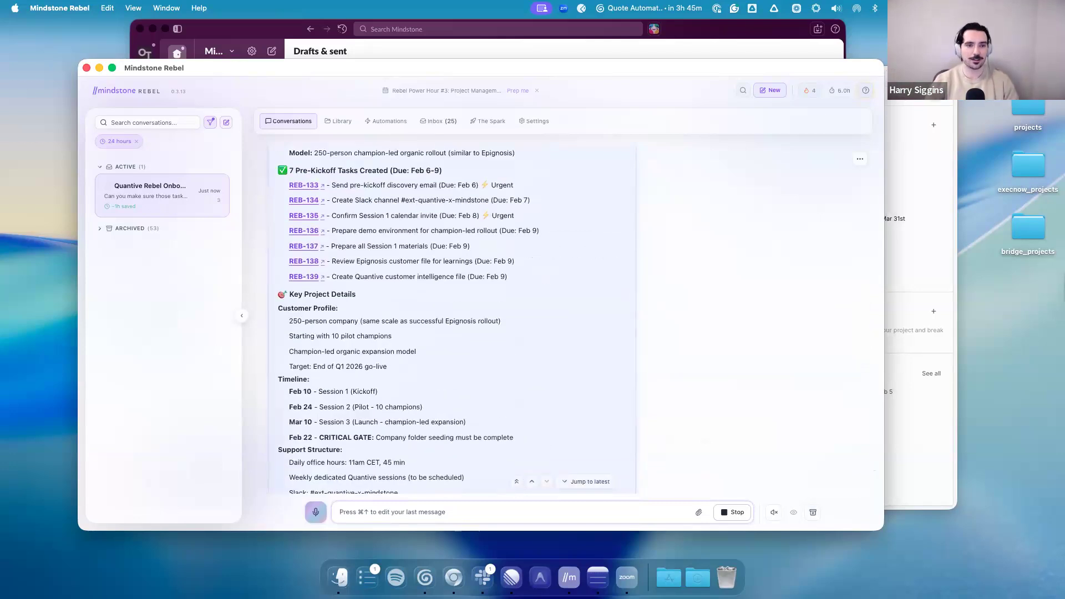
{"action": "left_click", "coordinate": [916, 82]}
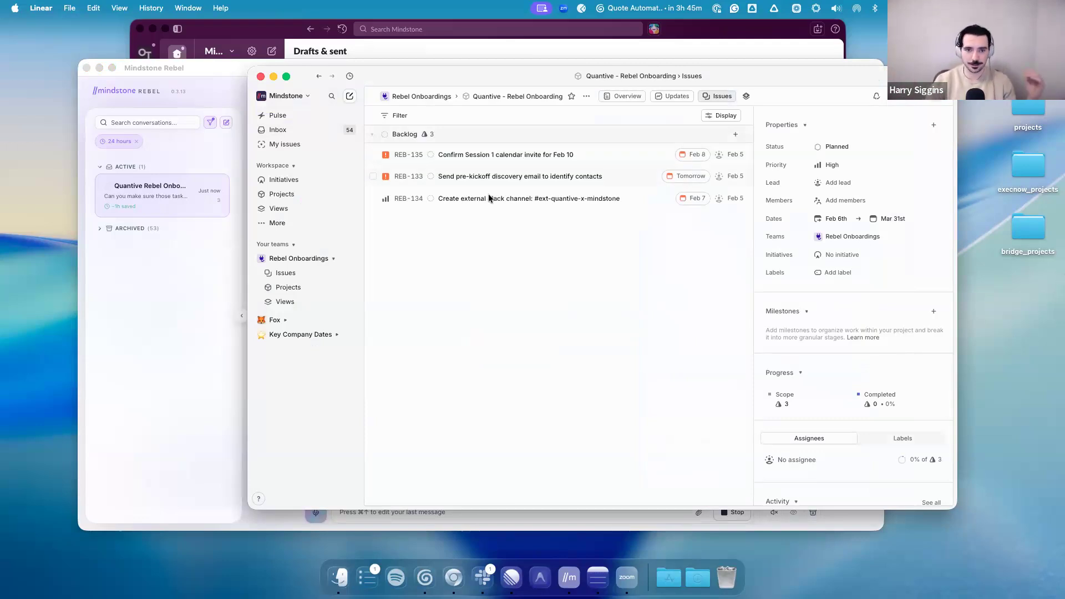
{"action": "left_click", "coordinate": [476, 178]}
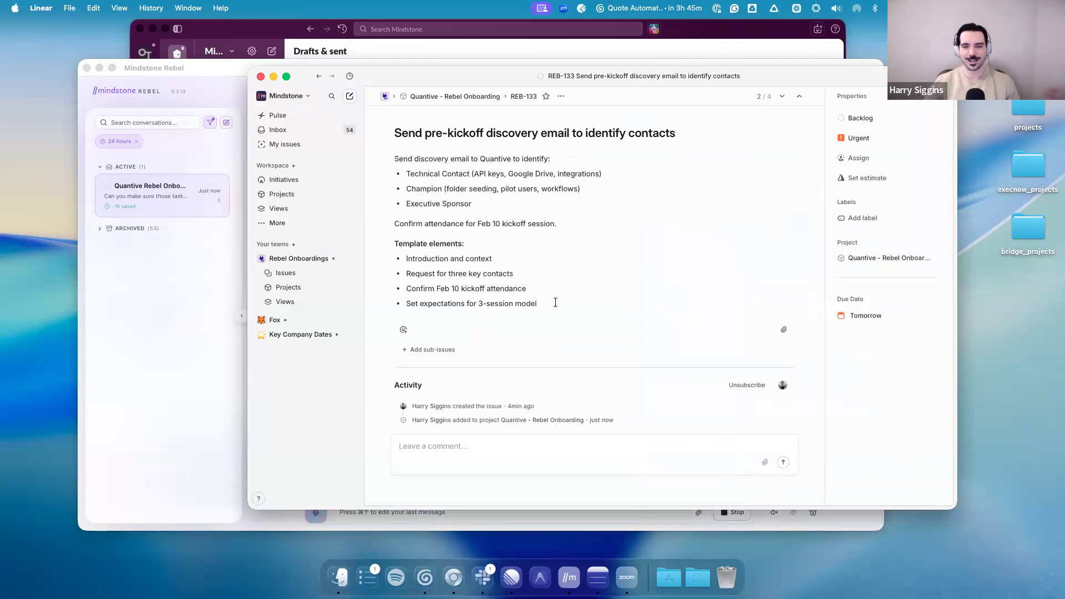
{"action": "left_click_drag", "start_coordinate": [555, 303], "coordinate": [390, 157]}
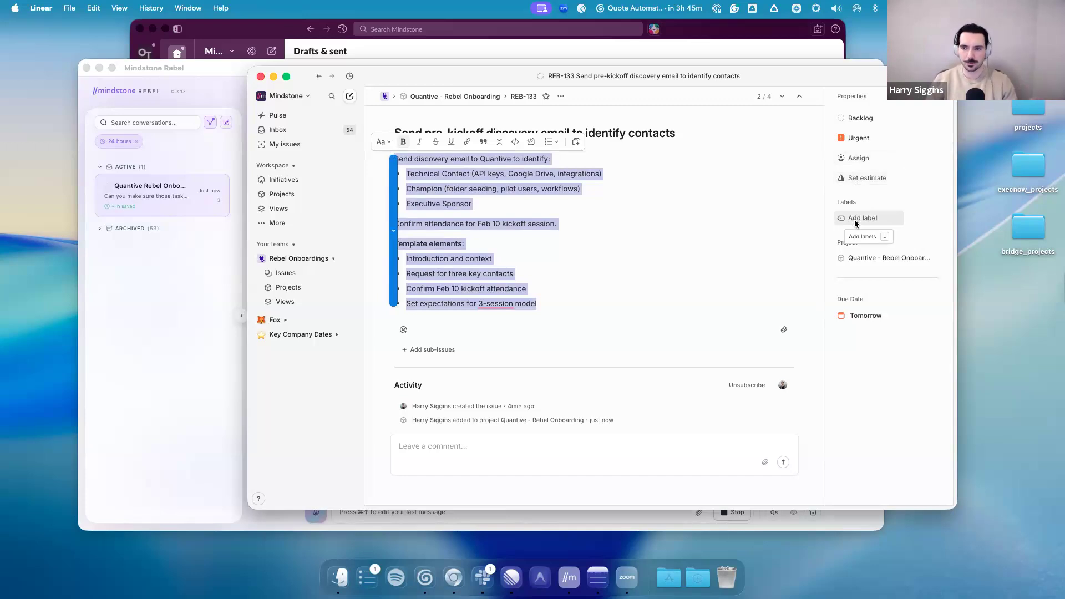
{"action": "left_click", "coordinate": [447, 96]}
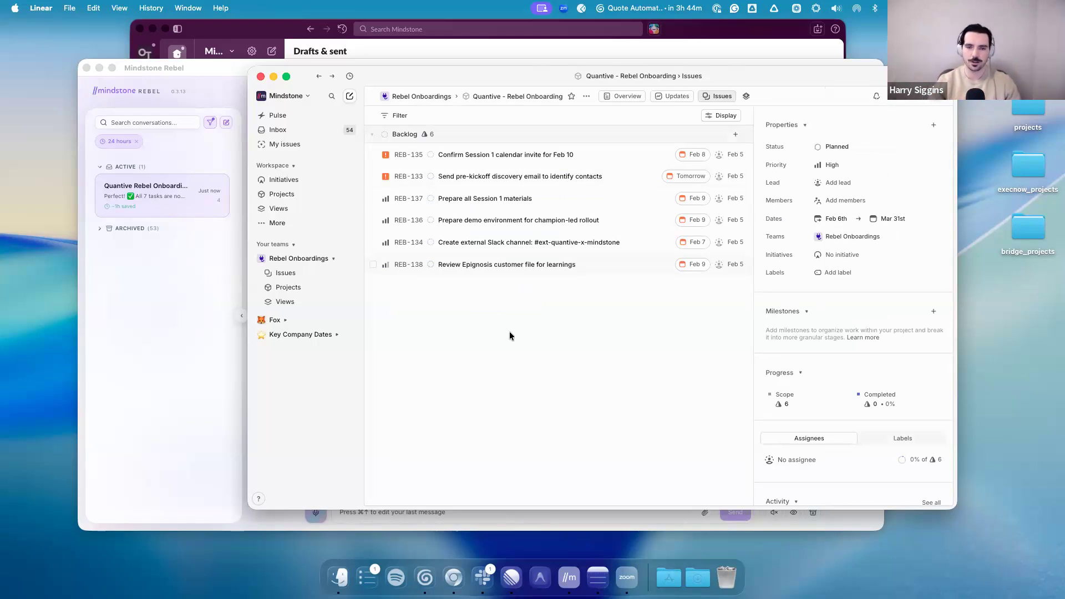
Return to Rebel and review its confirmation of the Quantive tasks alongside the earlier project creation summary
{"action": "left_click", "coordinate": [192, 360]}
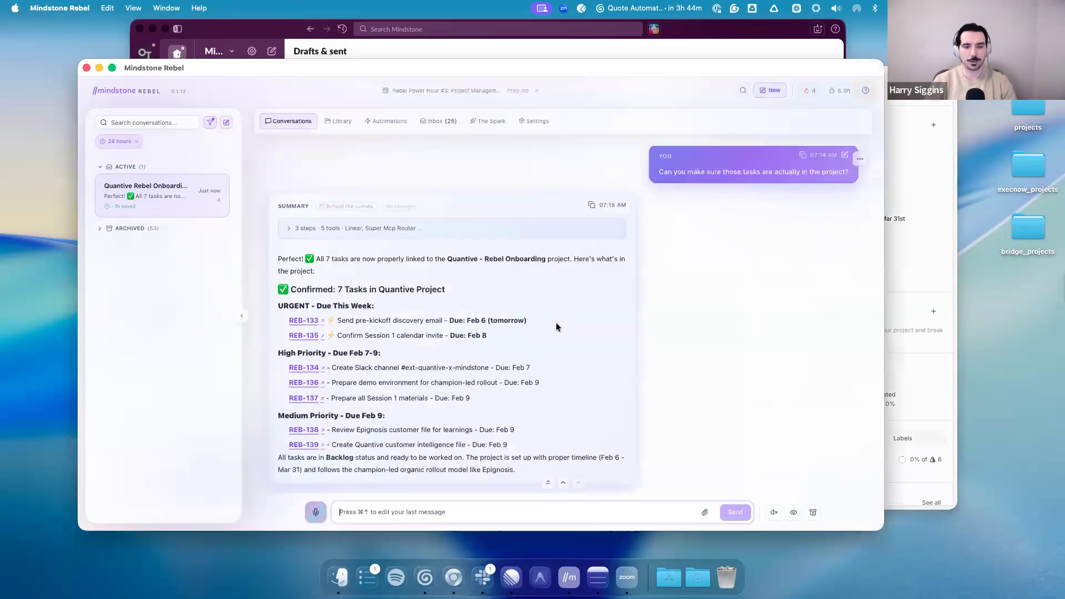
{"action": "scroll", "coordinate": [556, 322], "scroll_direction": "up", "scroll_amount": 15}
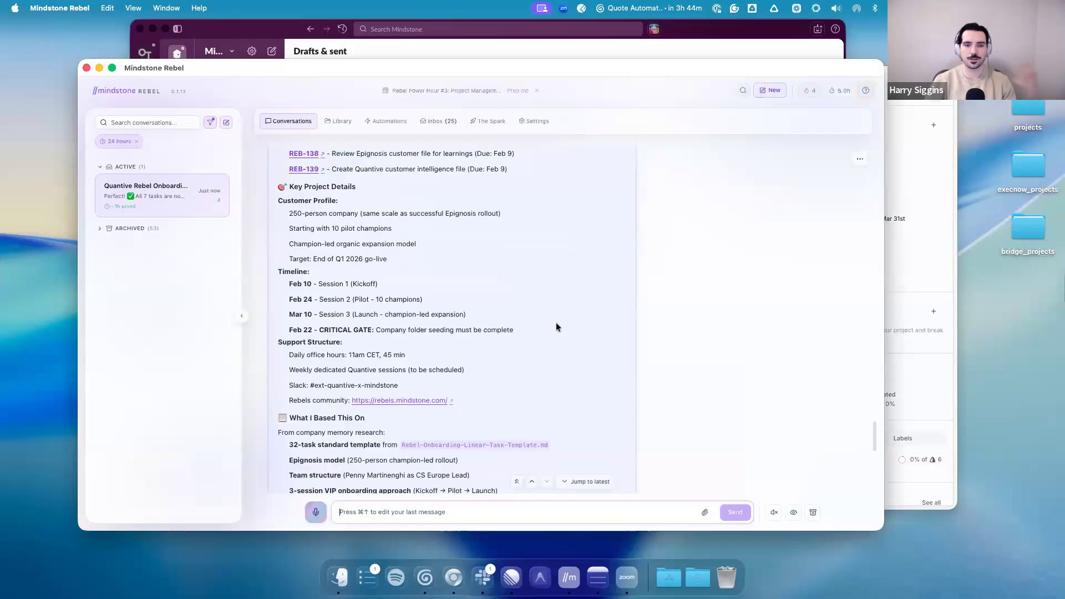
{"action": "scroll", "coordinate": [556, 322], "scroll_direction": "up", "scroll_amount": 5}
{"action": "scroll", "coordinate": [556, 322], "scroll_direction": "down", "scroll_amount": 5}
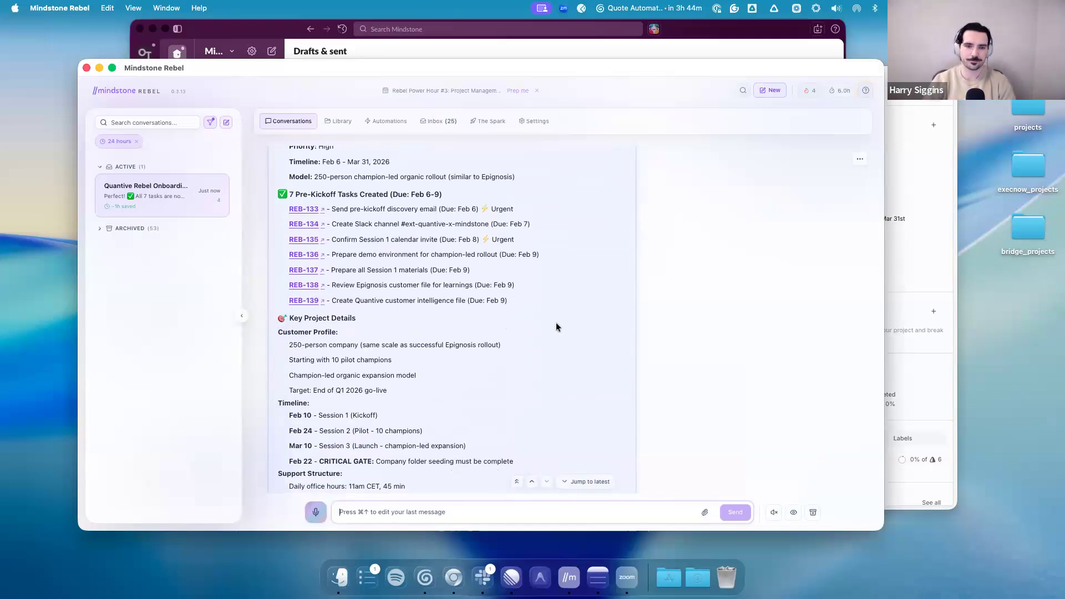
{"action": "scroll", "coordinate": [556, 322], "scroll_direction": "down", "scroll_amount": 15}
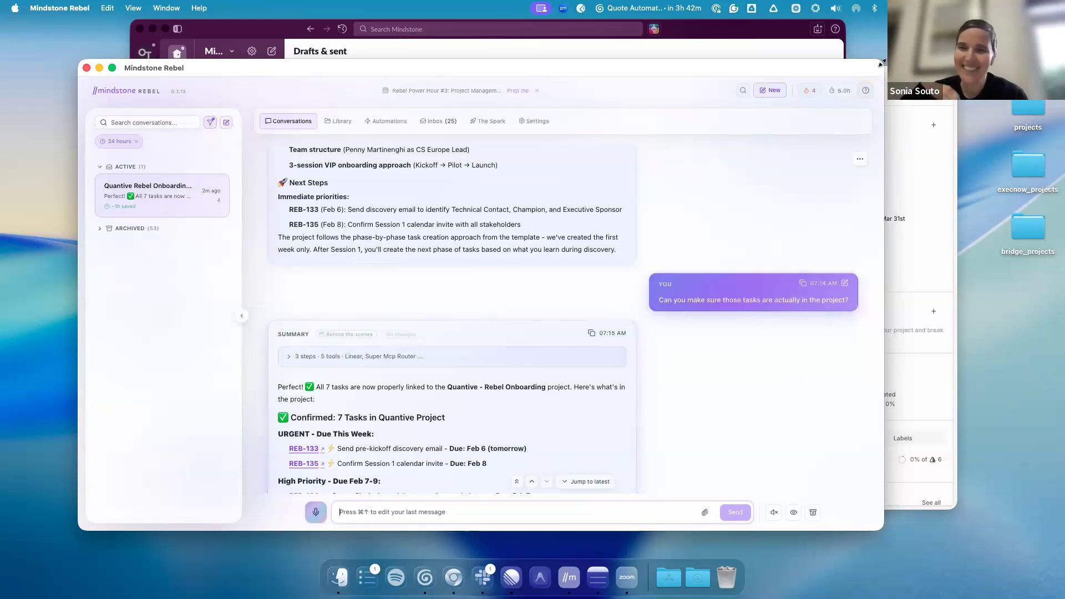
Narrow the Rebel window and, in Linear, set REB-135 due tomorrow and REB-137 due Feb 12
{"action": "left_click_drag", "start_coordinate": [882, 63], "coordinate": [610, 59]}
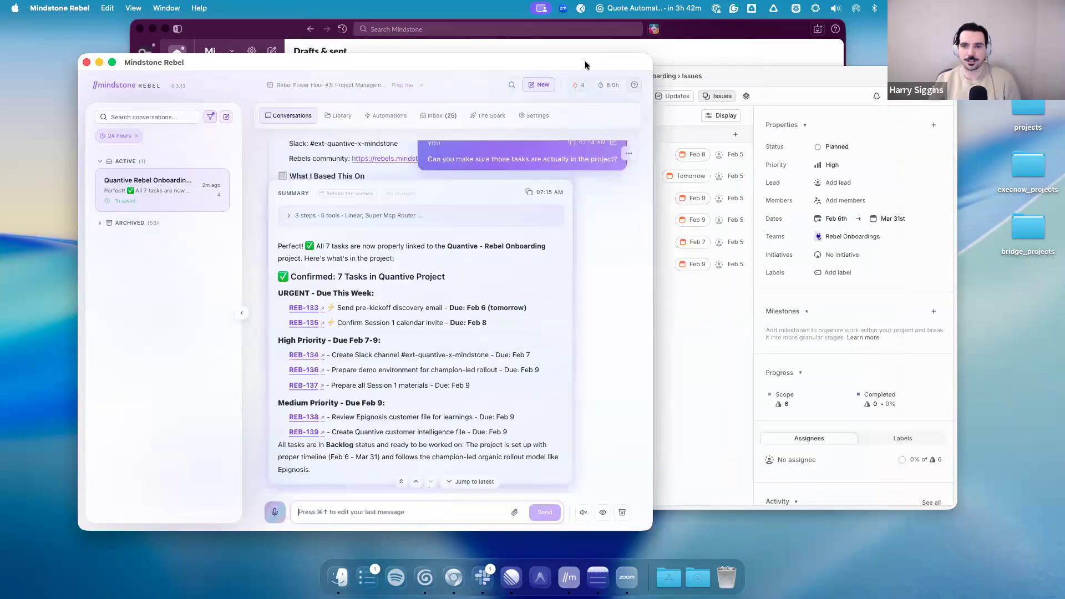
{"action": "left_click", "coordinate": [748, 83]}
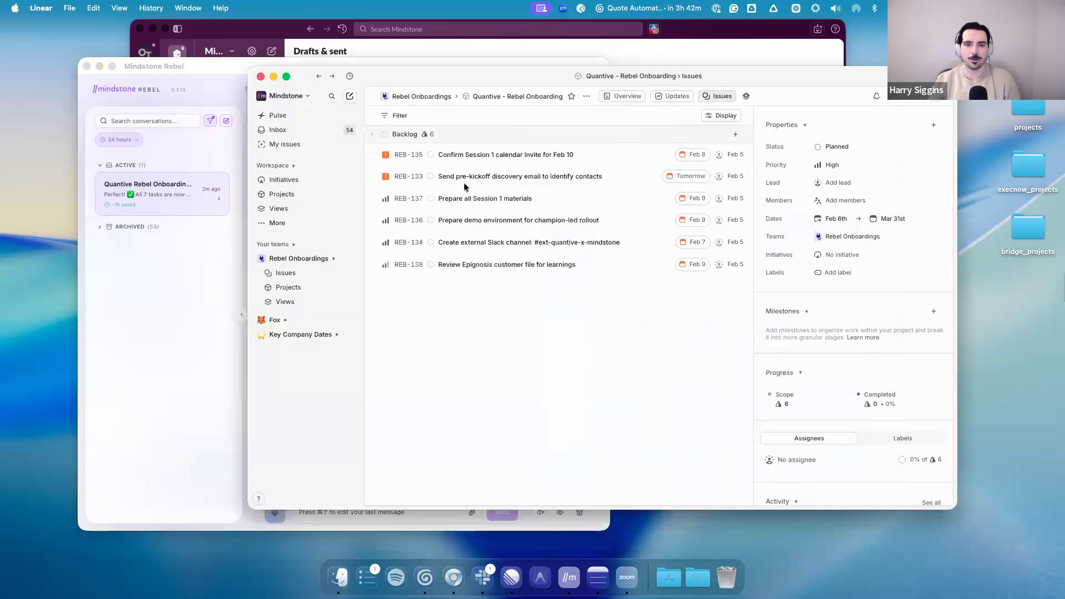
{"action": "left_click", "coordinate": [693, 154]}
{"action": "left_click", "coordinate": [741, 207]}
{"action": "left_click", "coordinate": [694, 198]}
{"action": "left_click", "coordinate": [749, 266]}
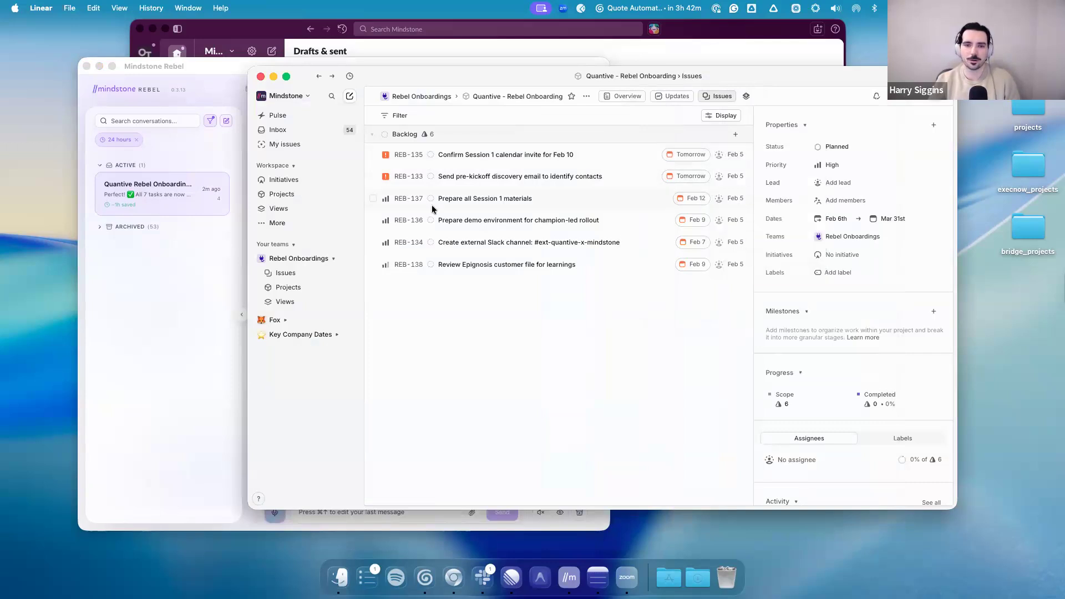
Change the status of REB-137, Prepare all Session 1 materials, to In Progress
{"action": "left_click", "coordinate": [432, 198]}
{"action": "left_click", "coordinate": [469, 250]}
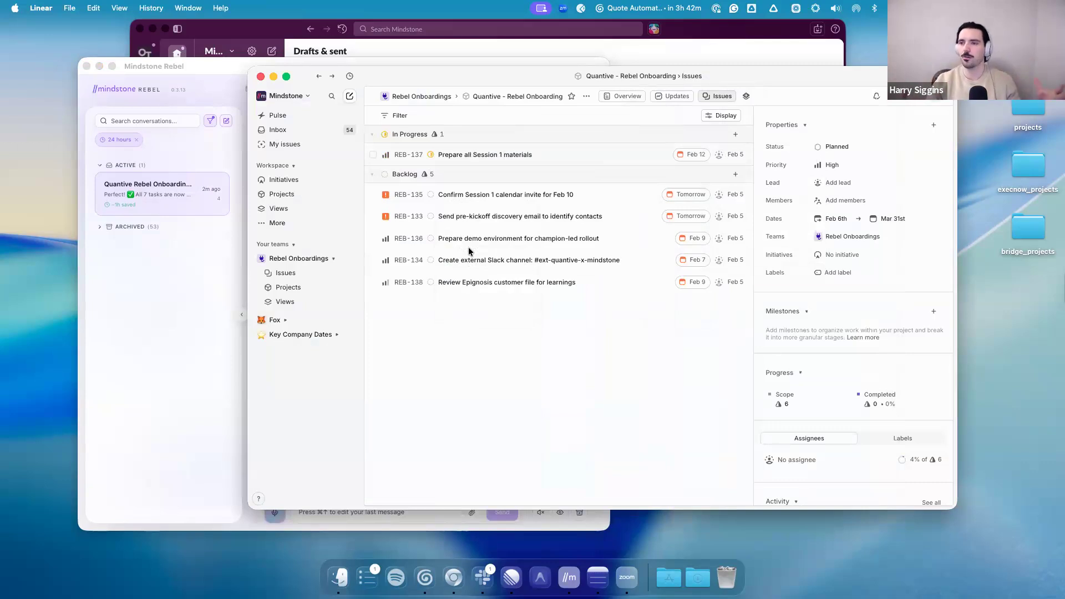
Switch back to Rebel, widen its window and examine the REB-134 Slack channel task in the confirmed list
{"action": "left_click", "coordinate": [182, 329]}
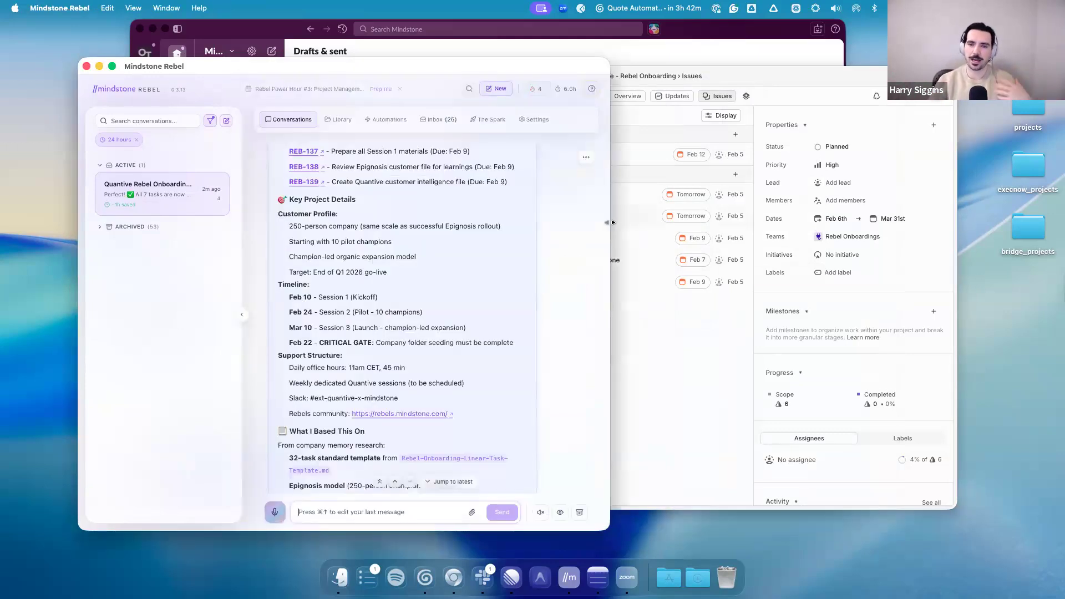
{"action": "left_click_drag", "start_coordinate": [609, 228], "coordinate": [765, 229]}
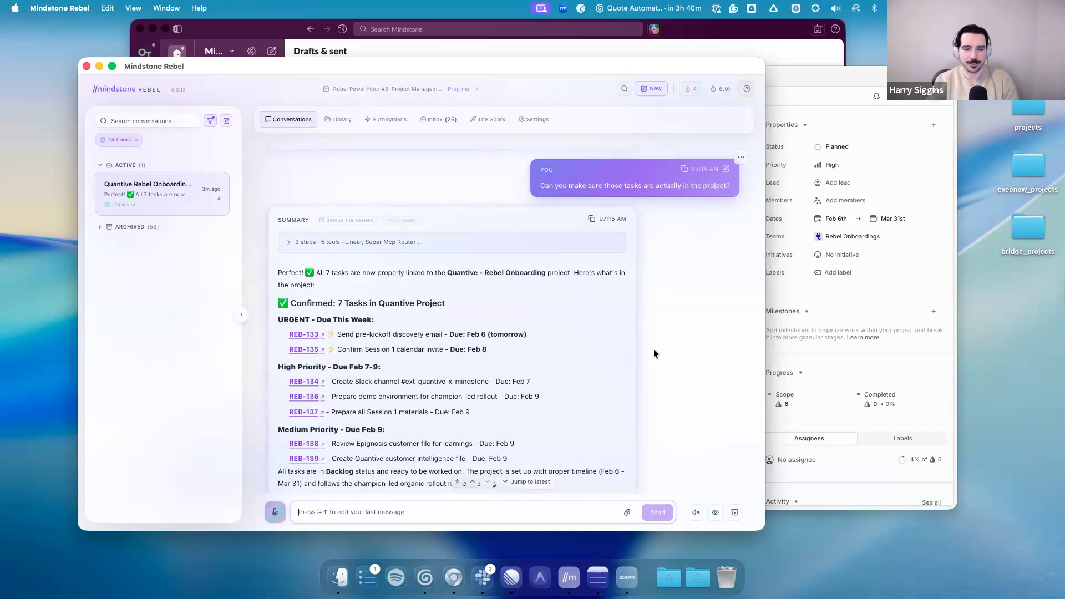
{"action": "scroll", "coordinate": [654, 354], "scroll_direction": "down", "scroll_amount": 1}
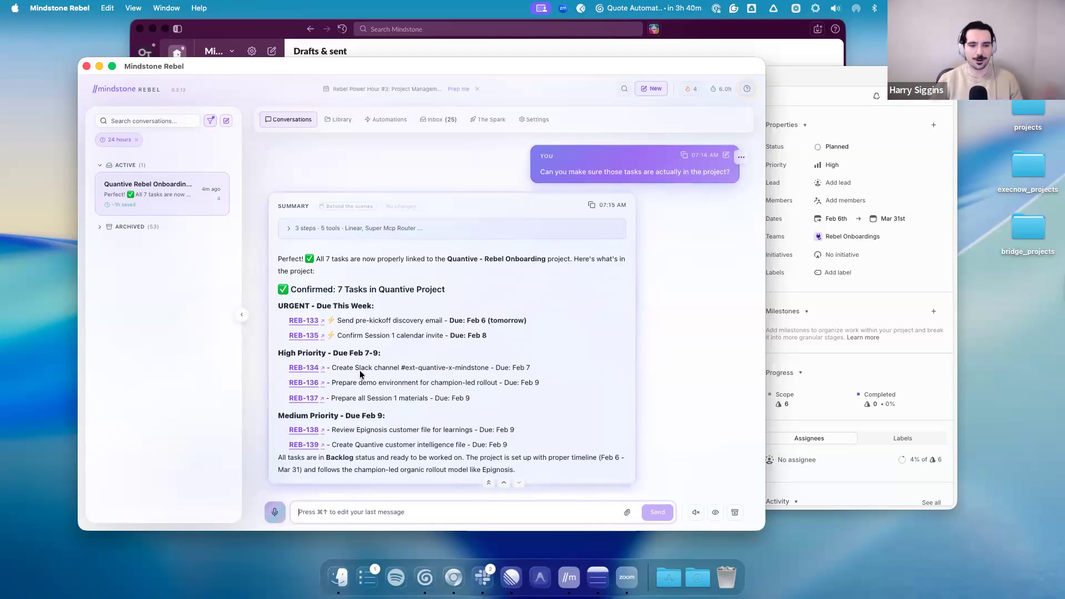
{"action": "left_click_drag", "start_coordinate": [332, 368], "coordinate": [494, 367]}
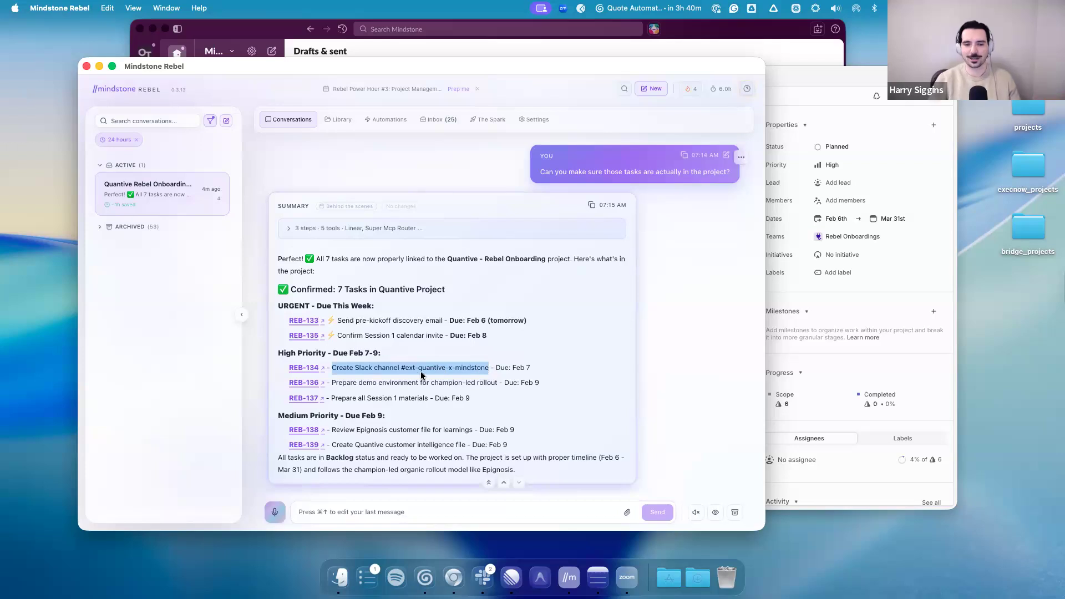
{"action": "left_click", "coordinate": [475, 369]}
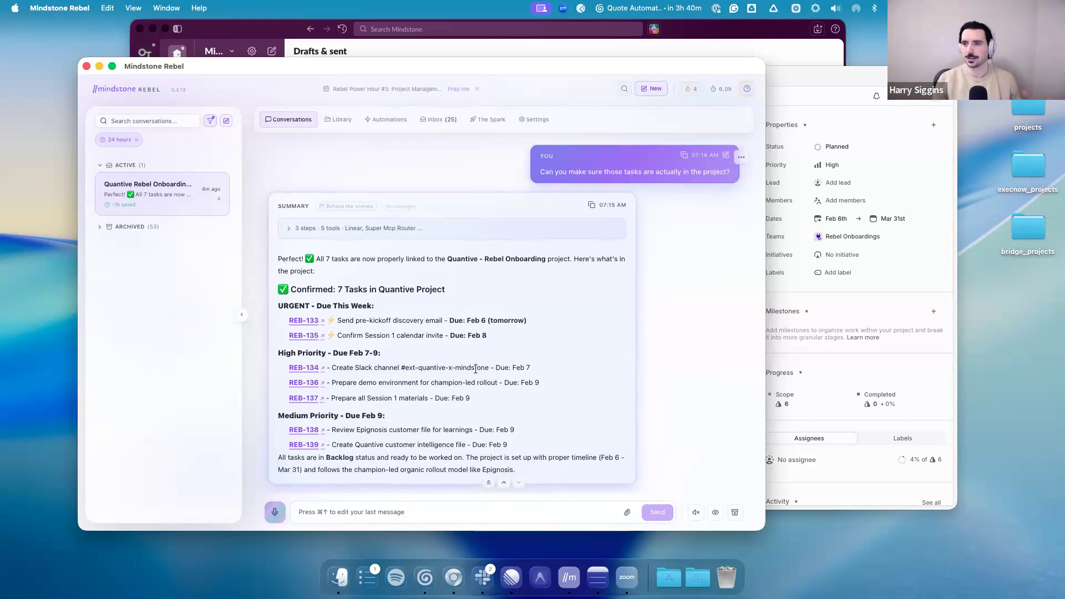
Ask Rebel to take care of REB-134 by creating the channel, inviting only the named colleague for now, and adding a tldr kickoff message for context
{"action": "left_click", "coordinate": [382, 519]}
{"action": "type", "text": "Let"}
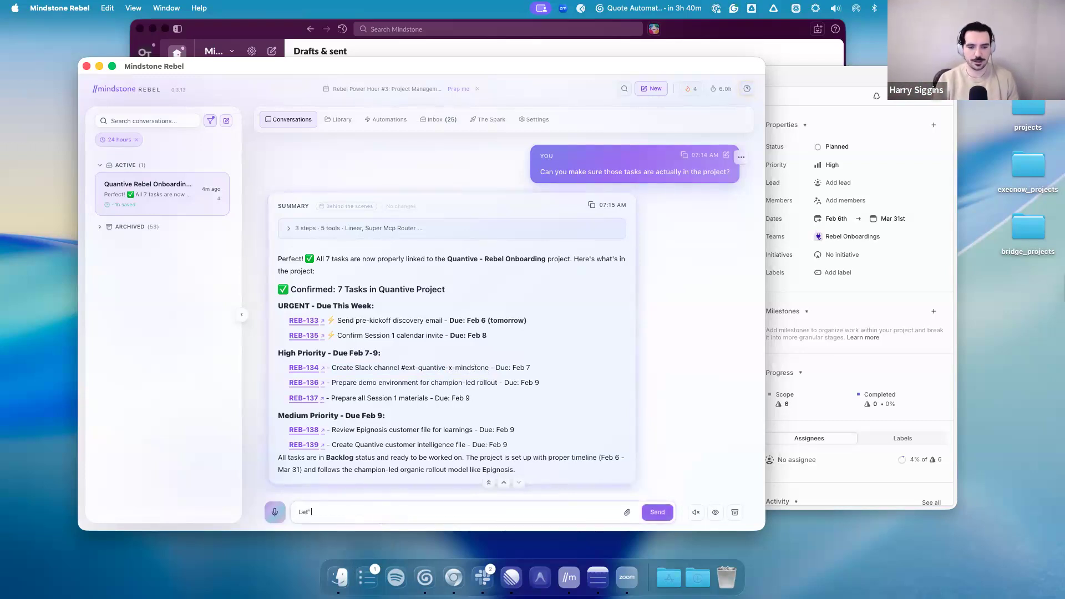
{"action": "type", "text": "'s take care of"}
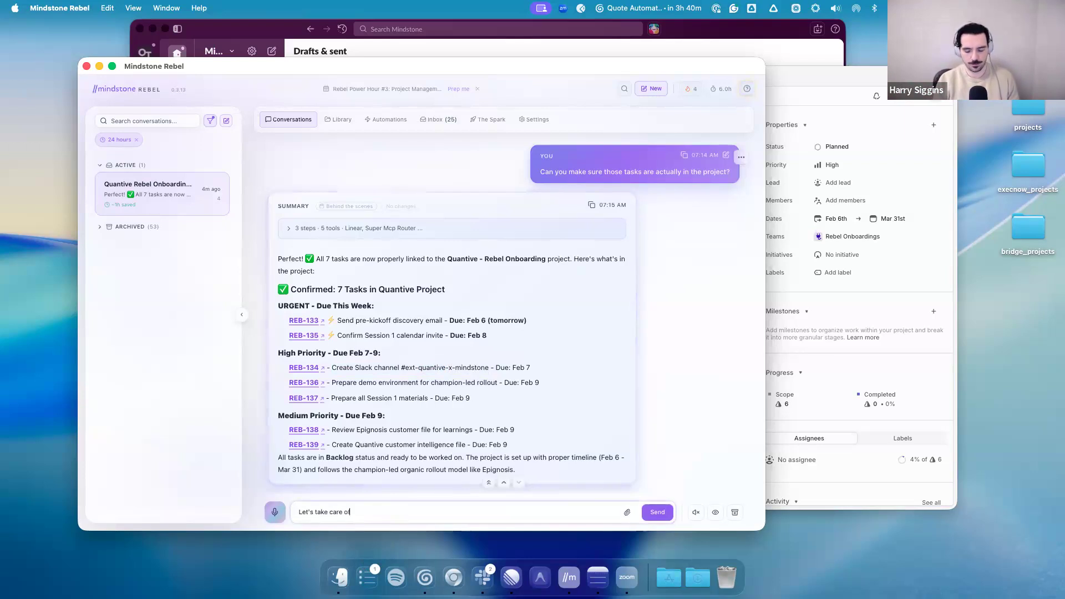
{"action": "type", "text": " REB-134. Please create the channel and just"}
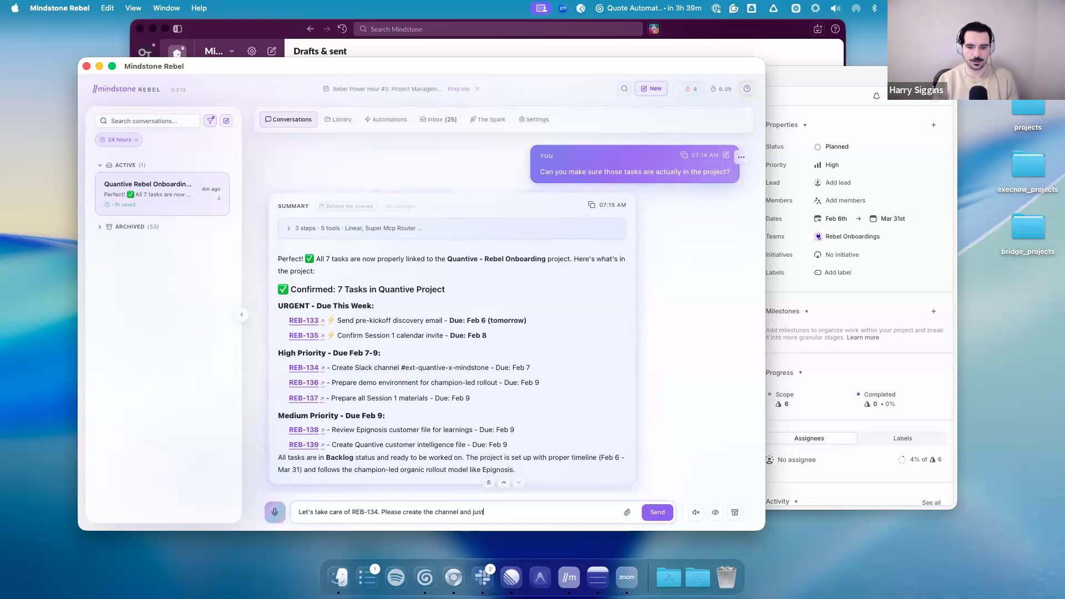
{"action": "type", "text": "invite Penny for now"}
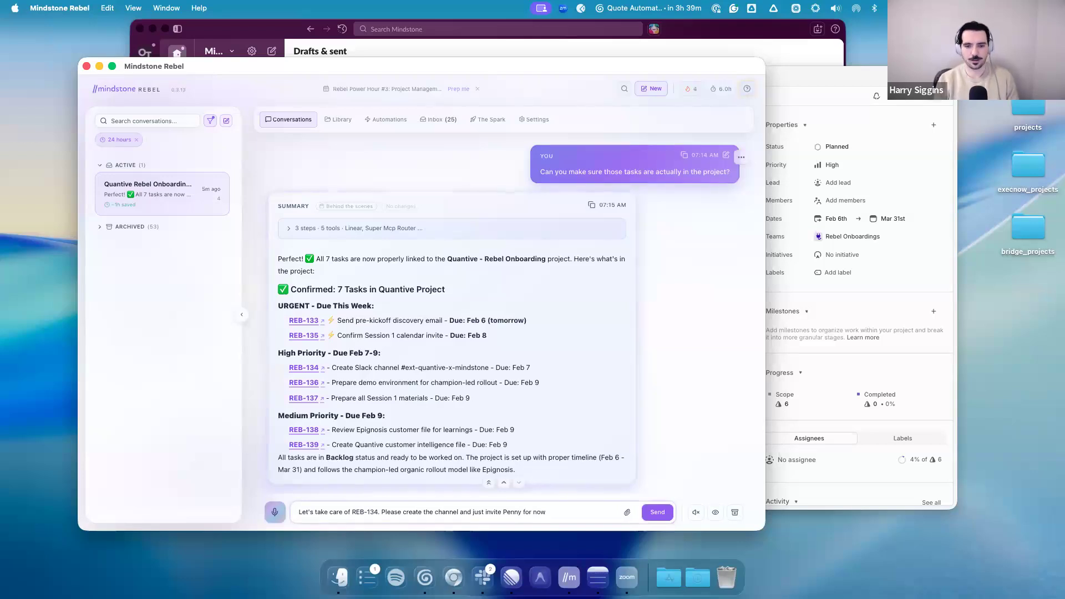
{"action": "type", "text": ". Also"}
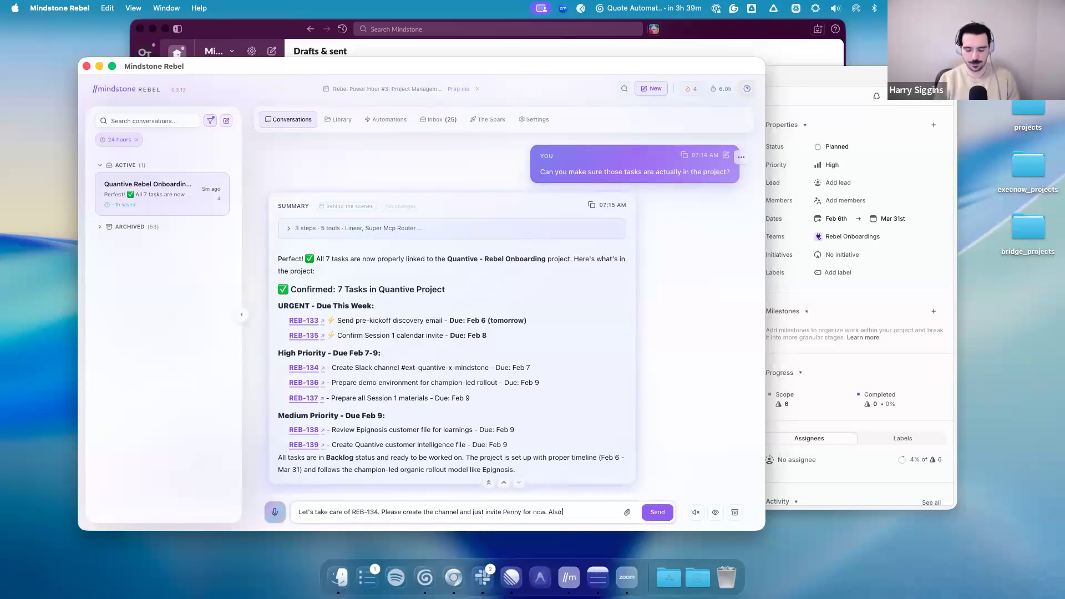
{"action": "type", "text": " add o"}
{"action": "key", "text": "BackSpace"}
{"action": "type", "text": "in a tldr kickoff"}
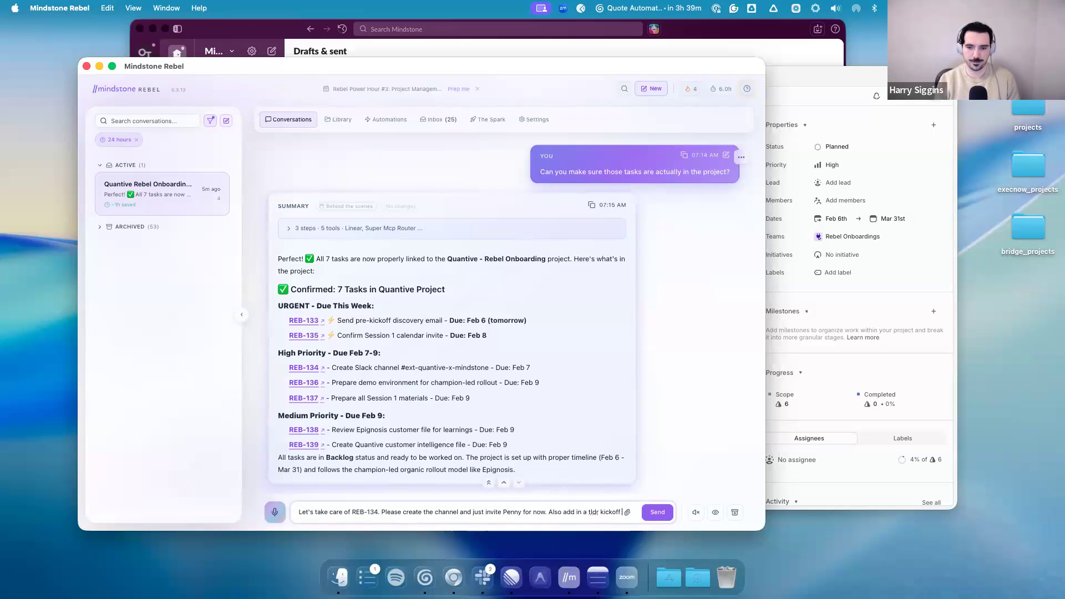
{"action": "type", "text": " message to give everyone con"}
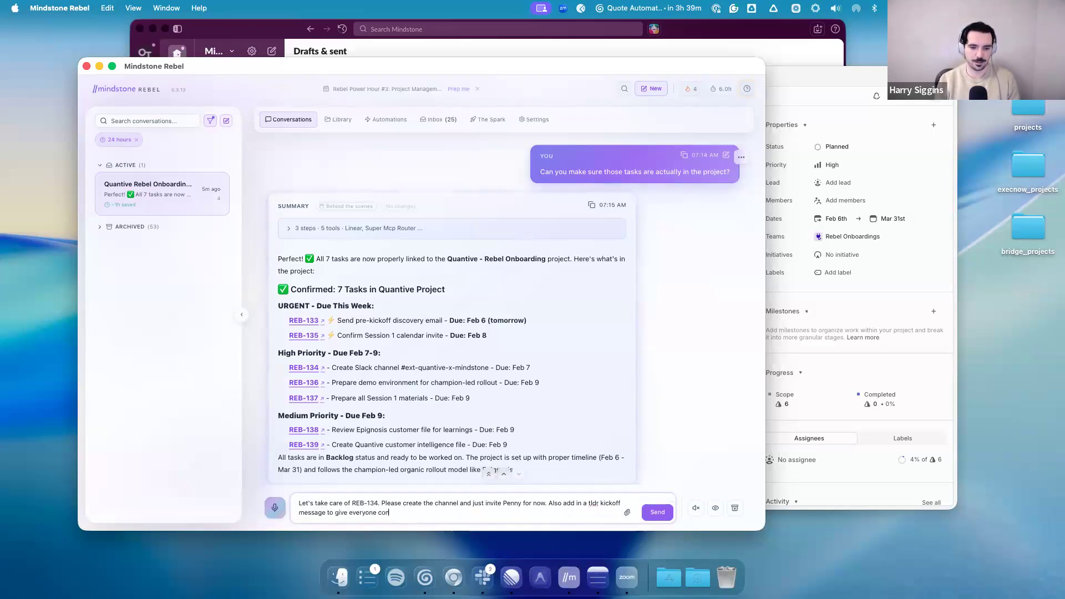
{"action": "type", "text": "text"}
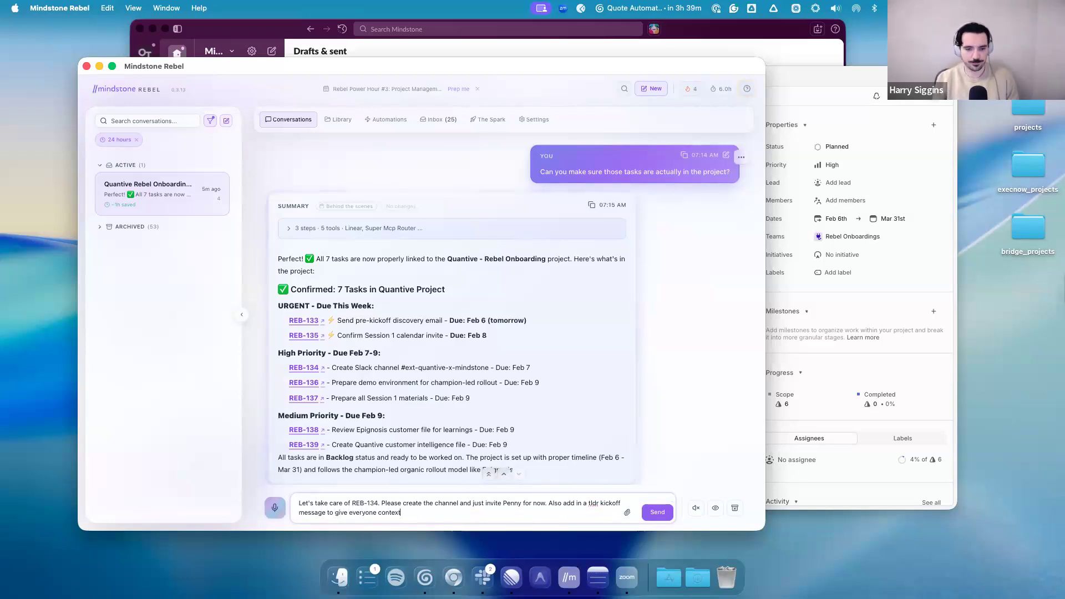
{"action": "key", "text": "Return"}
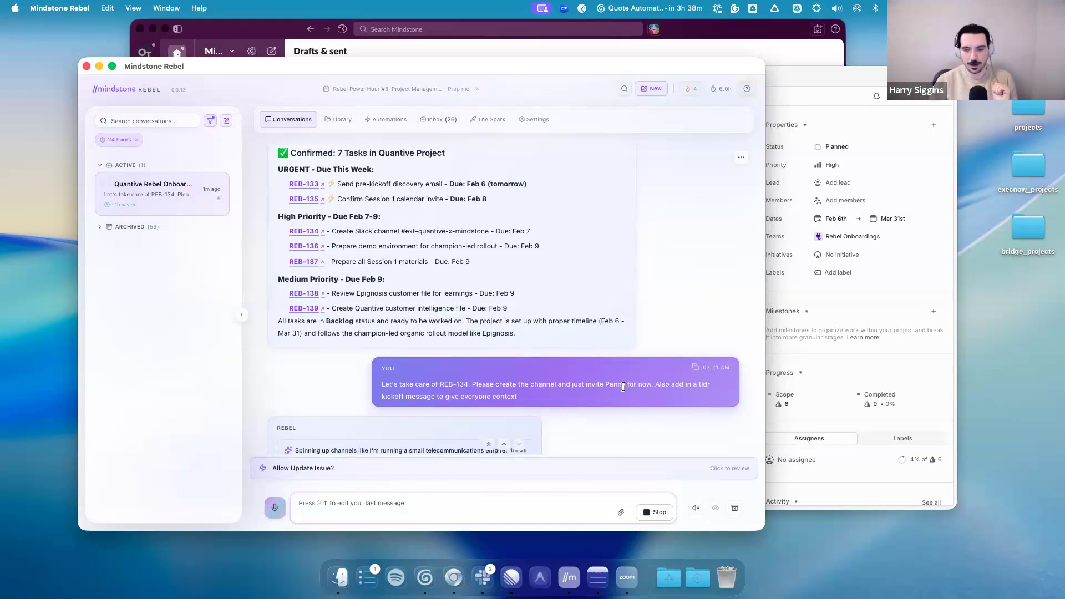
Review Rebel's Update Issue request and allow it to mark REB-134 as Done in Linear
{"action": "left_click", "coordinate": [726, 470]}
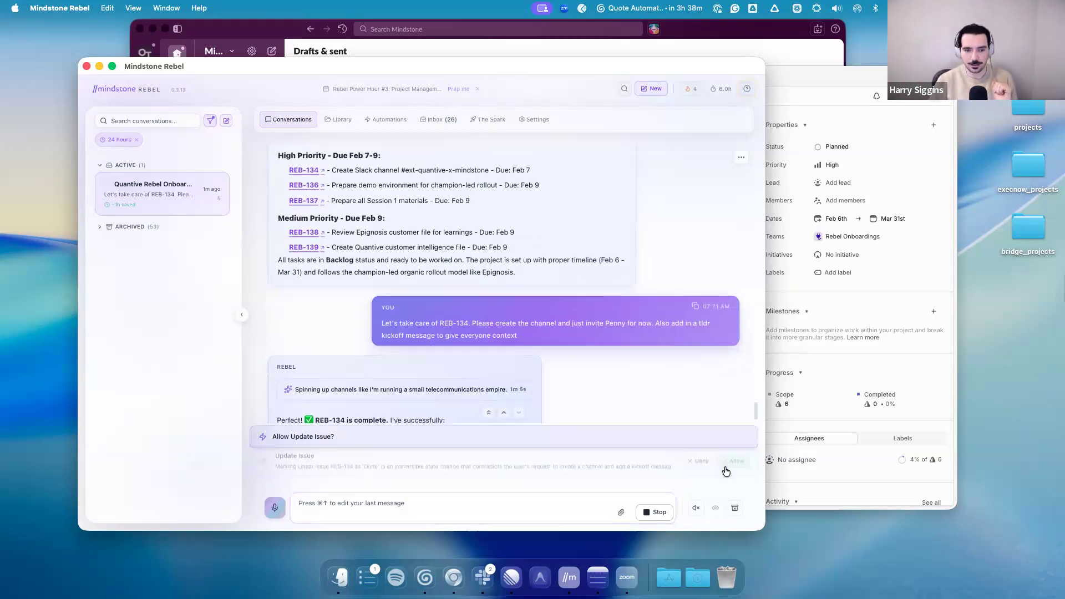
{"action": "left_click", "coordinate": [726, 462]}
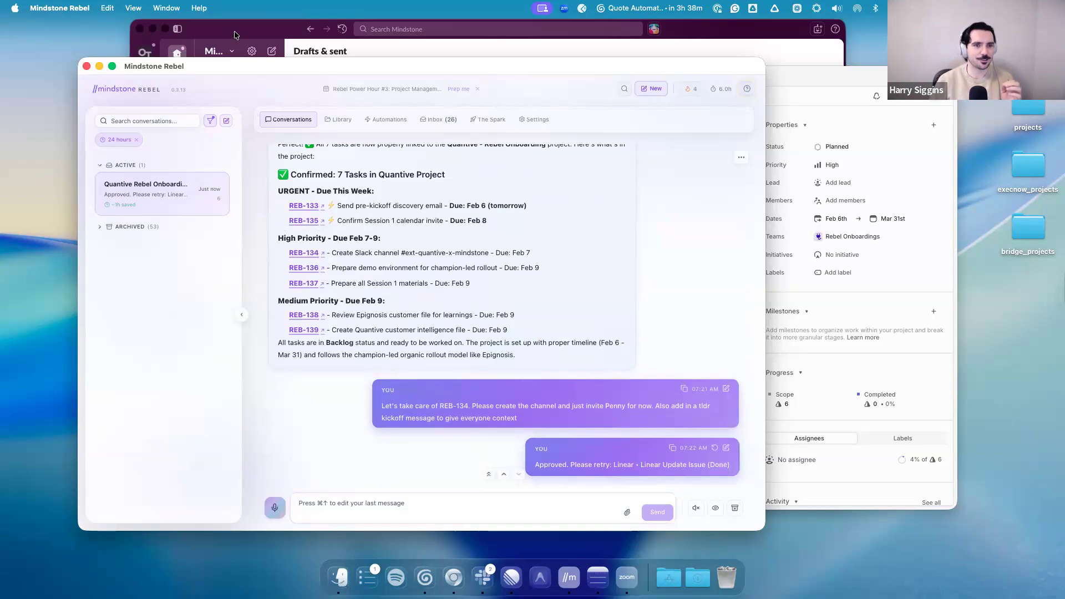
Switch to Slack, expand the external connections and open the ext-quantive-x-mindstone channel
{"action": "left_click", "coordinate": [233, 54]}
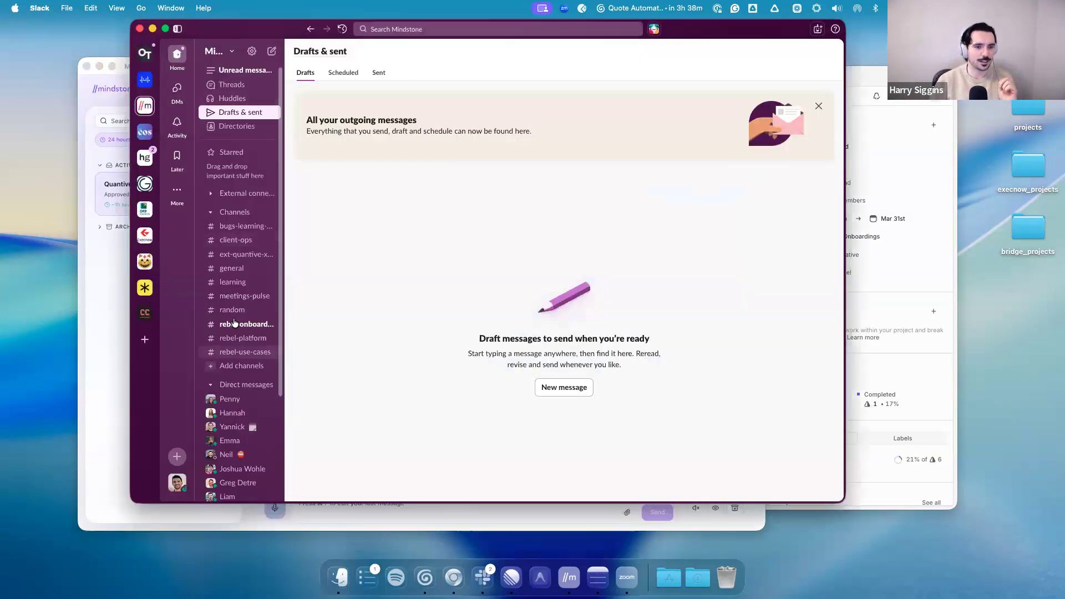
{"action": "left_click", "coordinate": [210, 194]}
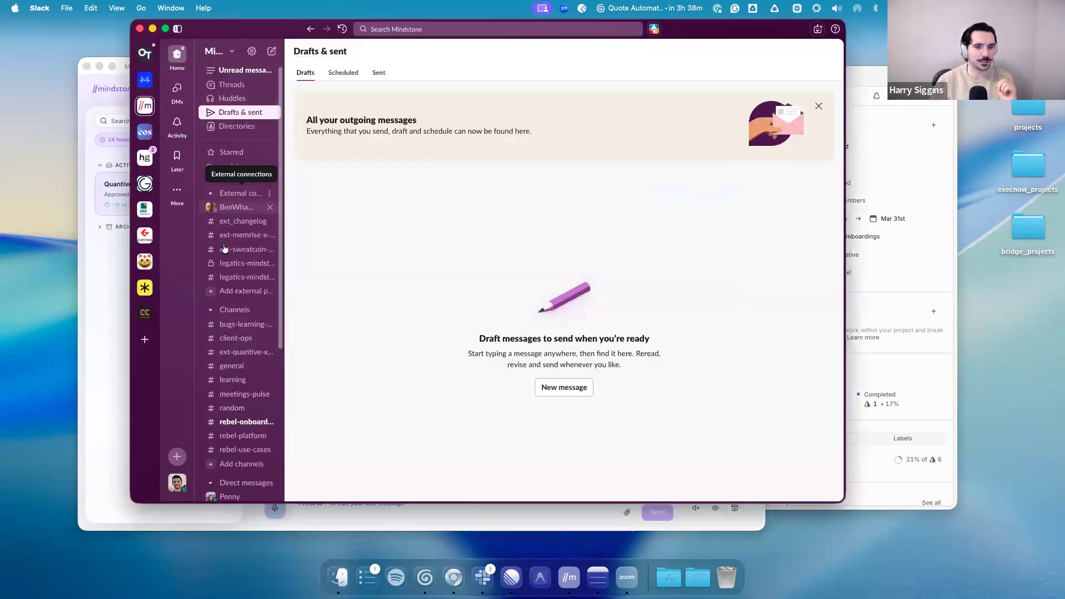
{"action": "mouse_move", "coordinate": [282, 218]}
{"action": "left_mouse_down"}
{"action": "mouse_move", "coordinate": [321, 218]}
{"action": "mouse_move", "coordinate": [285, 219]}
{"action": "left_mouse_up"}
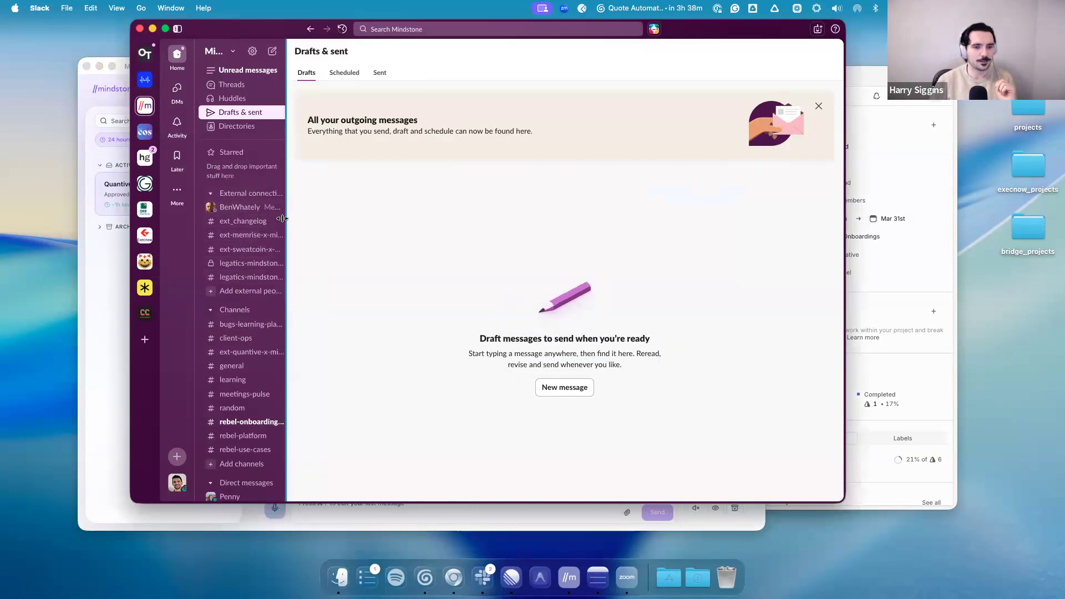
{"action": "left_click", "coordinate": [236, 353]}
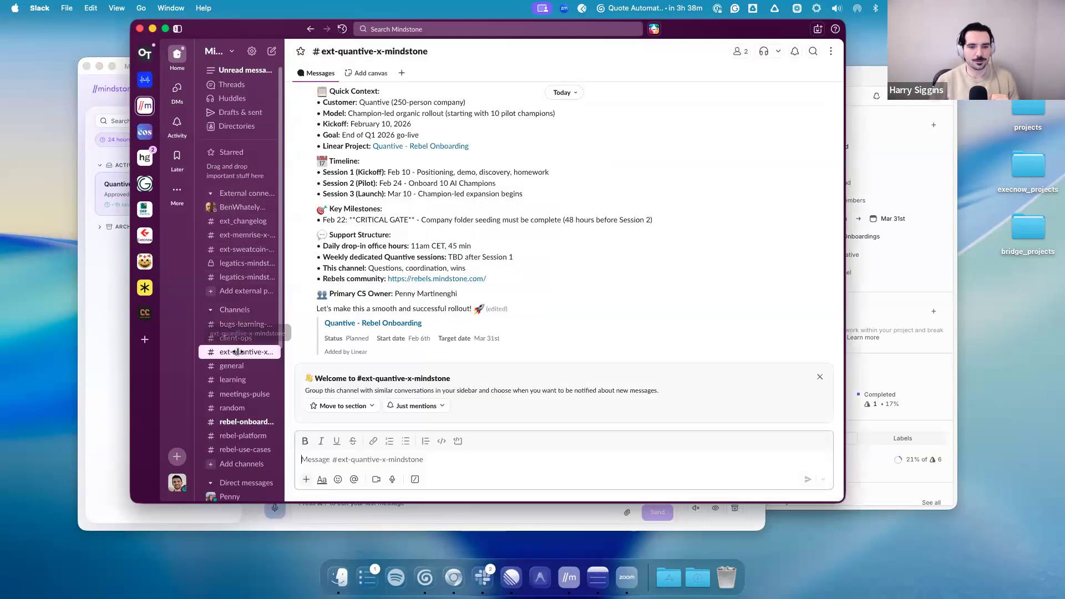
Review the channel's member joins and read through the kickoff message's context, timeline, milestones and support structure
{"action": "scroll", "coordinate": [344, 250], "scroll_direction": "up", "scroll_amount": 8}
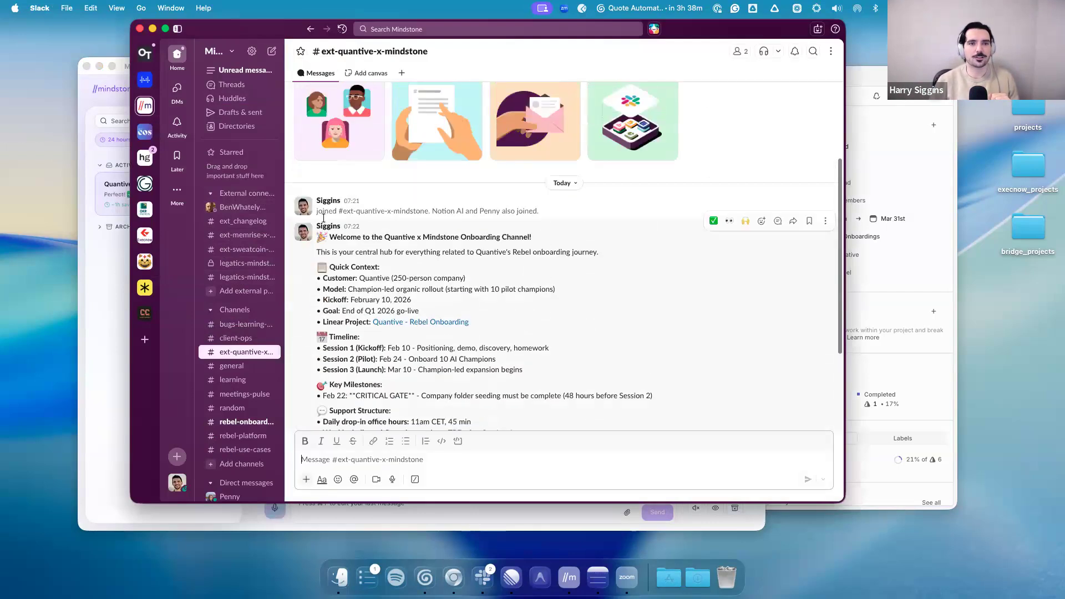
{"action": "scroll", "coordinate": [368, 285], "scroll_direction": "down", "scroll_amount": 1}
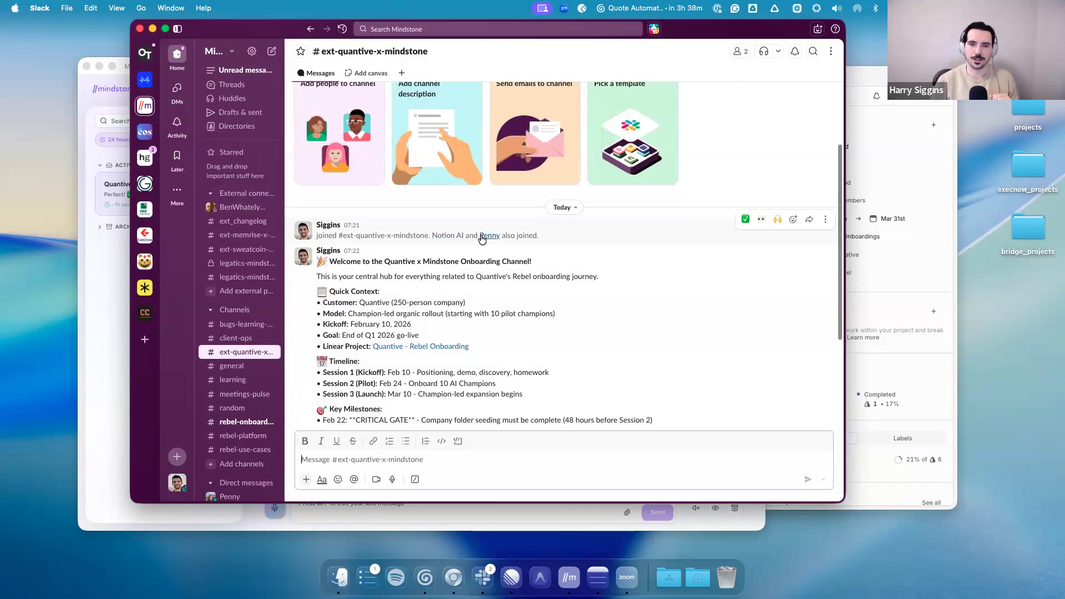
{"action": "mouse_move", "coordinate": [482, 239]}
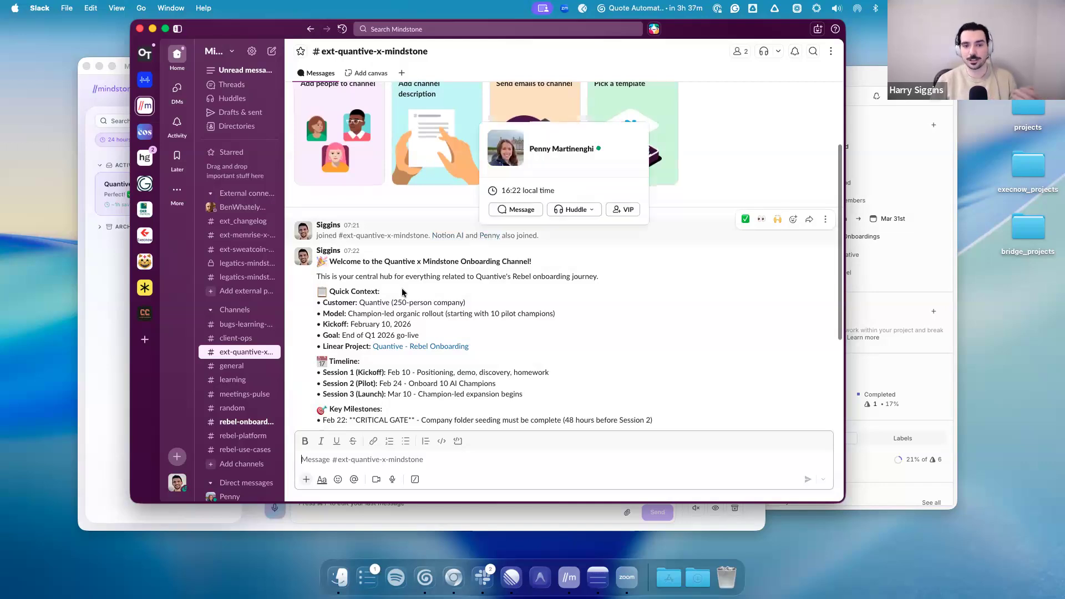
{"action": "scroll", "coordinate": [377, 242], "scroll_direction": "down", "scroll_amount": 1}
{"action": "scroll", "coordinate": [348, 242], "scroll_direction": "down", "scroll_amount": 1}
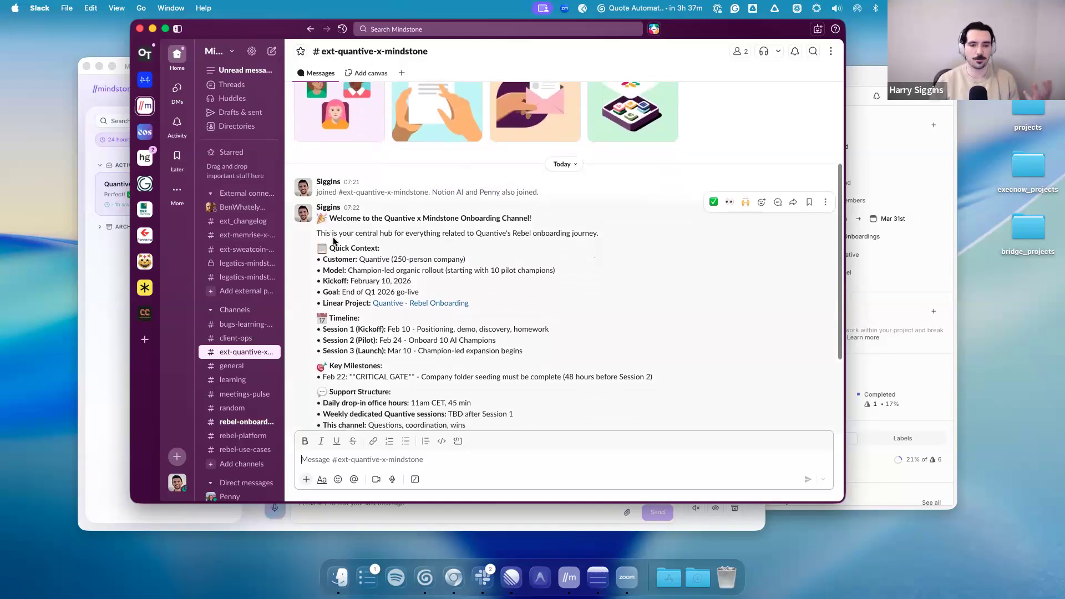
{"action": "scroll", "coordinate": [334, 241], "scroll_direction": "down", "scroll_amount": 1}
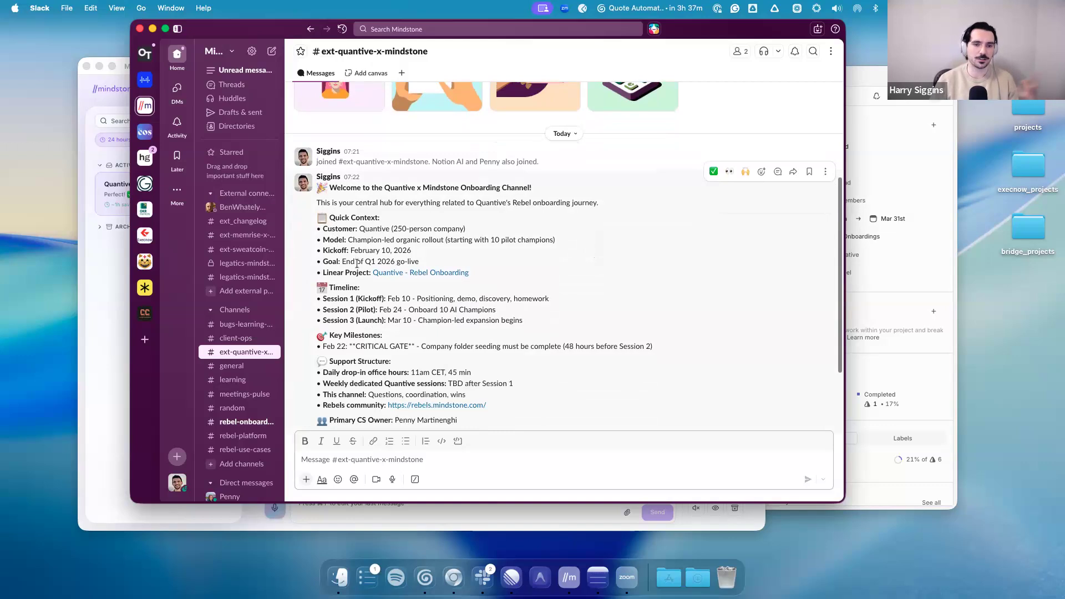
{"action": "scroll", "coordinate": [355, 261], "scroll_direction": "down", "scroll_amount": 3}
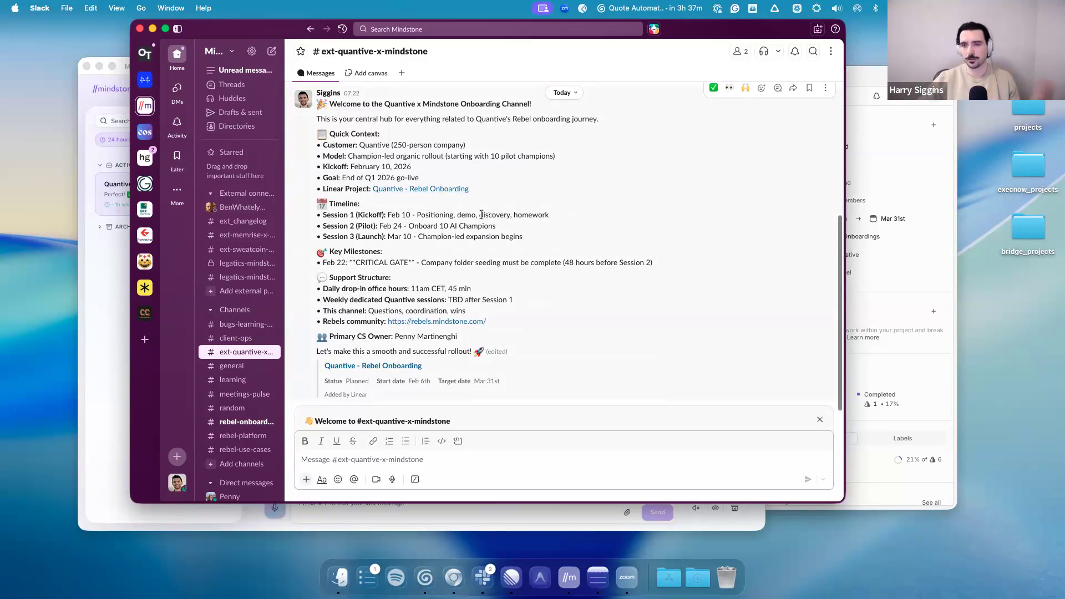
Pin the Quantive x Mindstone welcome message to the Slack channel
{"action": "left_click", "coordinate": [826, 88]}
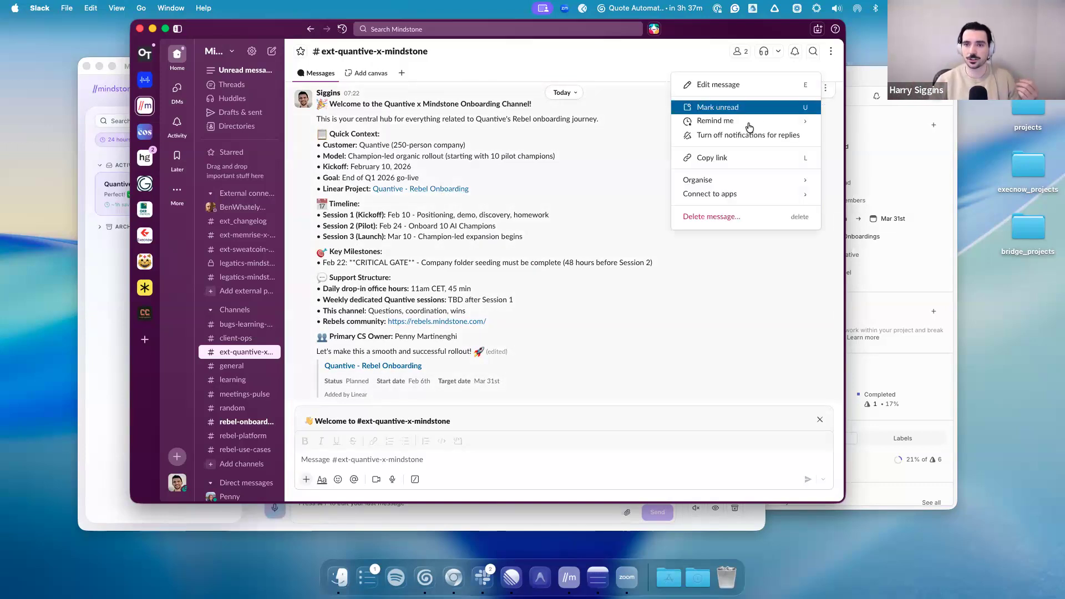
{"action": "left_click", "coordinate": [659, 238]}
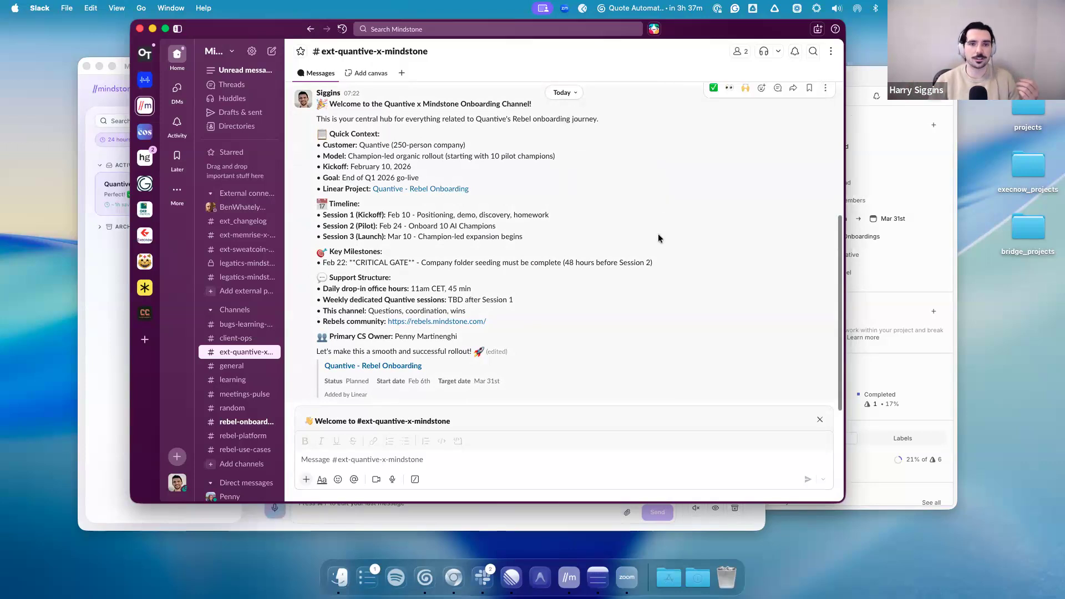
{"action": "scroll", "coordinate": [659, 244], "scroll_direction": "up", "scroll_amount": 3}
{"action": "right_click", "coordinate": [660, 247]}
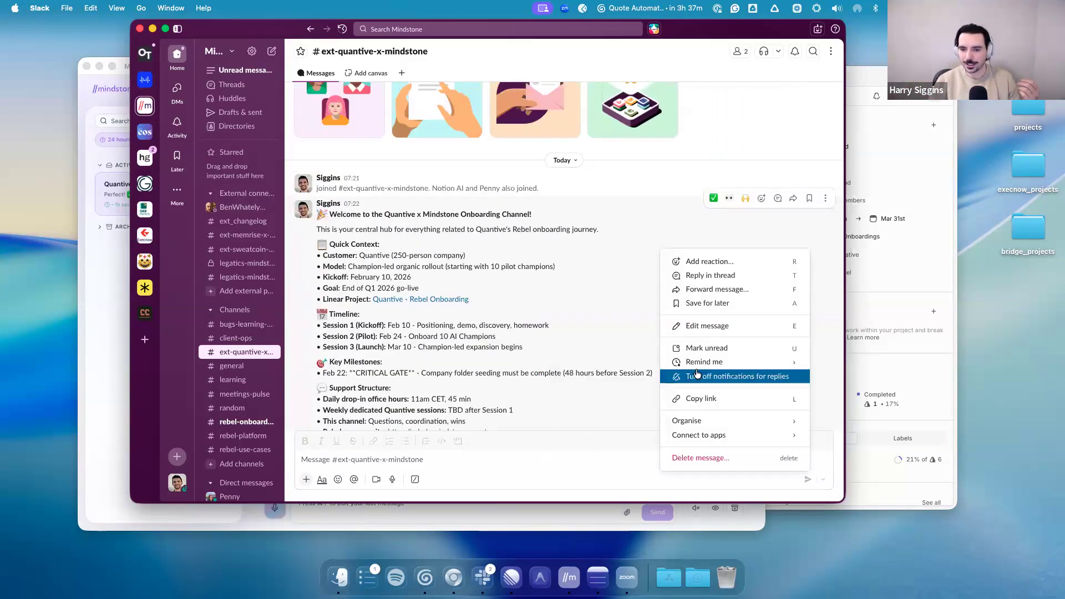
{"action": "mouse_move", "coordinate": [688, 421]}
{"action": "left_click", "coordinate": [599, 417]}
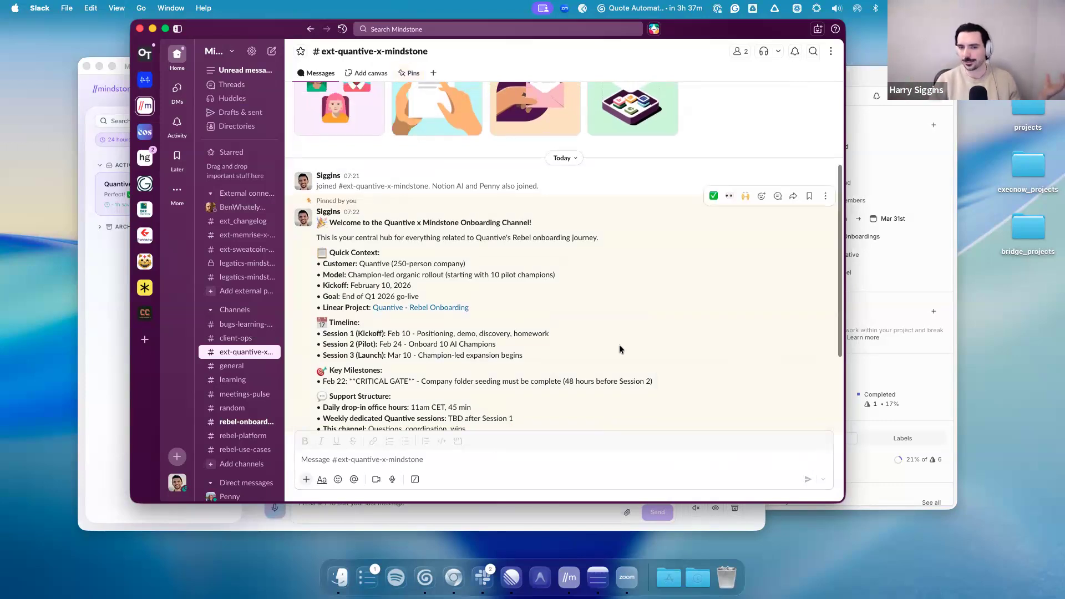
Look over the rest of the pinned message and switch to Linear to check the Quantive project's issues by status
{"action": "scroll", "coordinate": [619, 349], "scroll_direction": "down", "scroll_amount": 5}
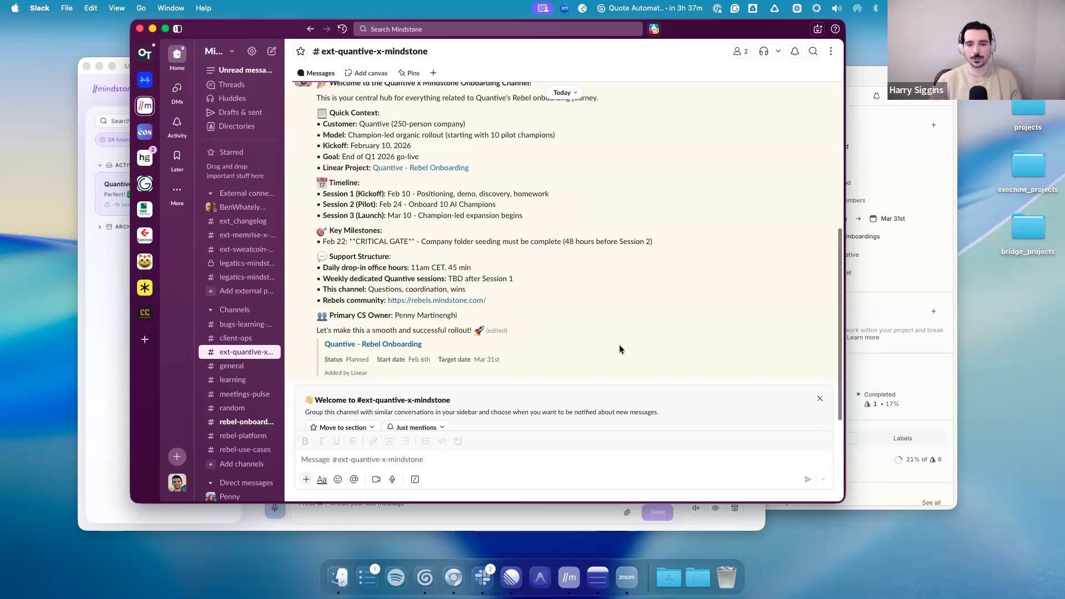
{"action": "left_click", "coordinate": [104, 298]}
{"action": "left_click", "coordinate": [875, 72]}
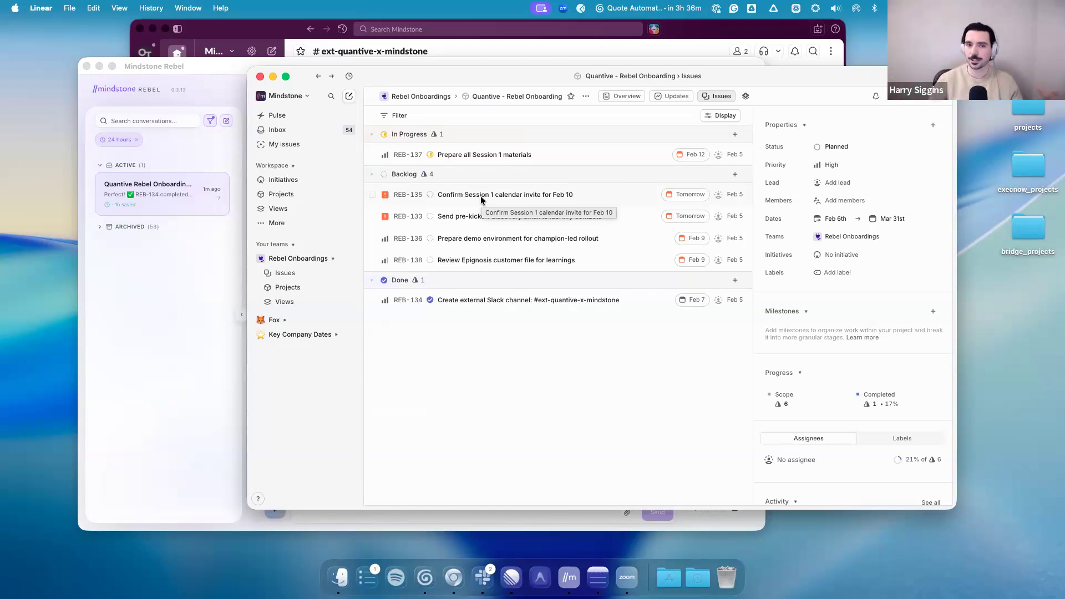
Switch to Rebel, enlarge its interface, look over the system automations and start a draft conversation for creating a new automation
{"action": "left_click", "coordinate": [191, 277]}
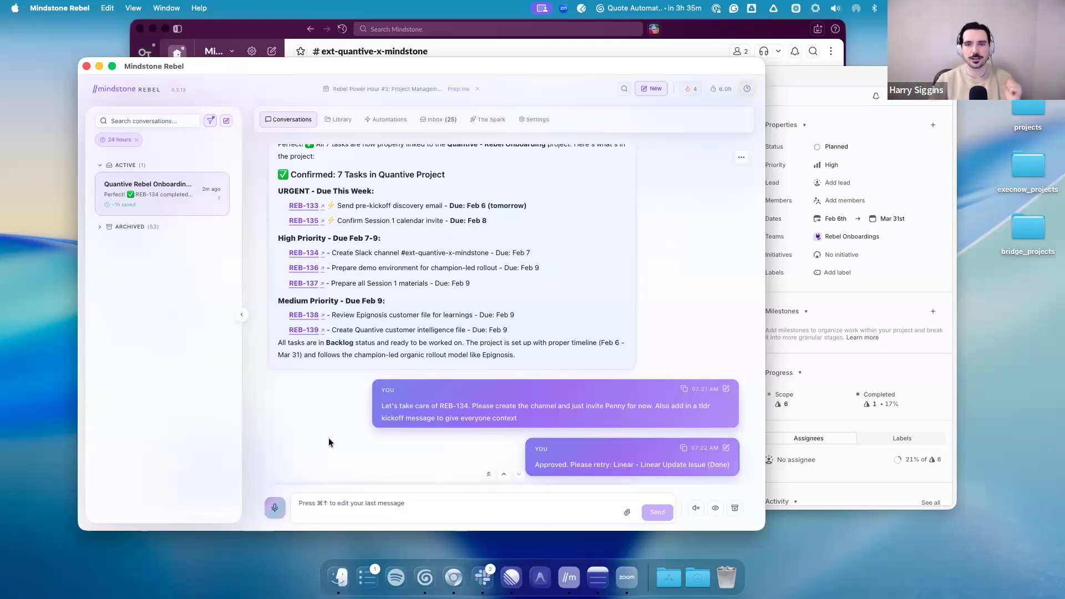
{"action": "left_click", "coordinate": [386, 123]}
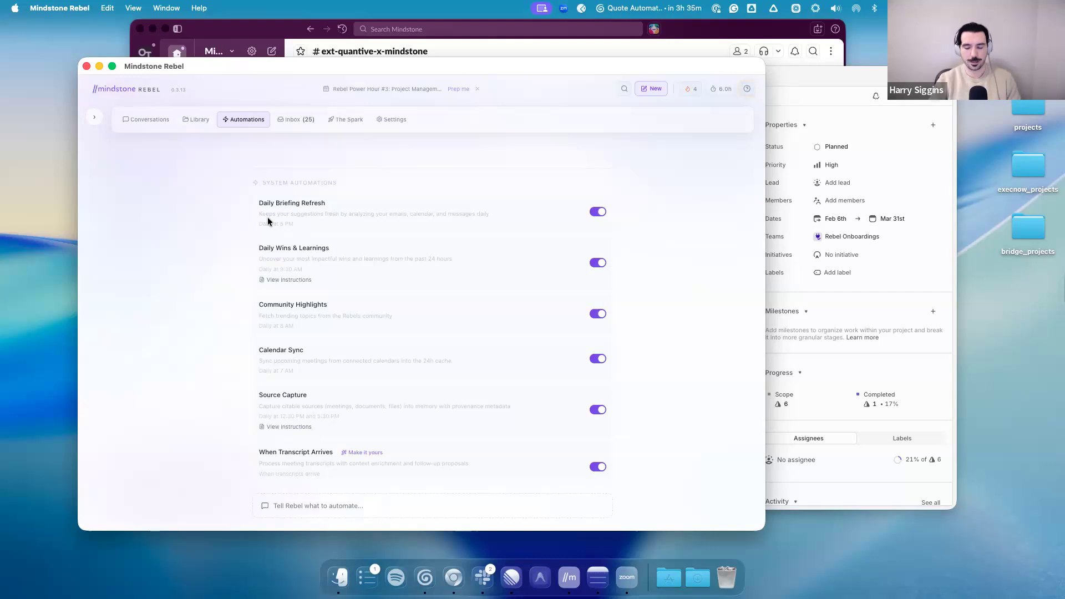
{"action": "key", "text": "super+equal"}
{"action": "key", "text": "super+equal"}
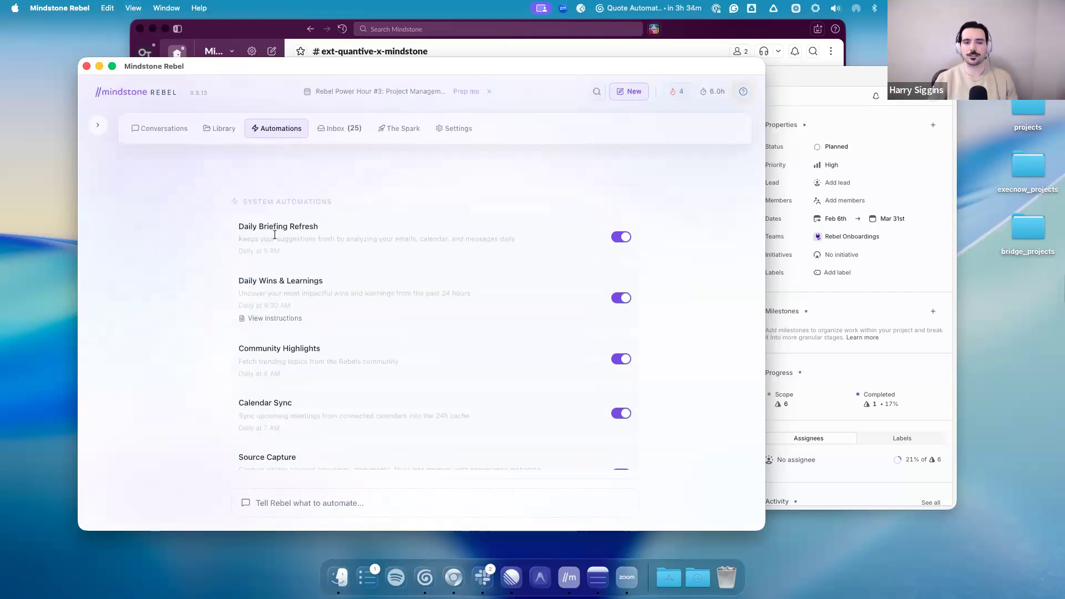
{"action": "scroll", "coordinate": [264, 377], "scroll_direction": "down", "scroll_amount": 3}
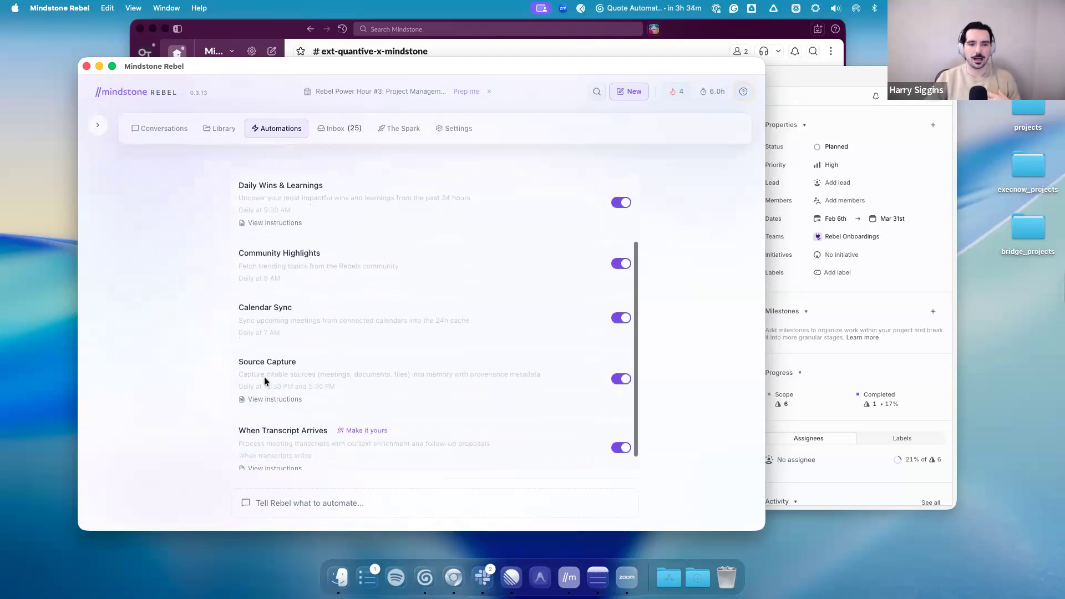
{"action": "left_click", "coordinate": [280, 502]}
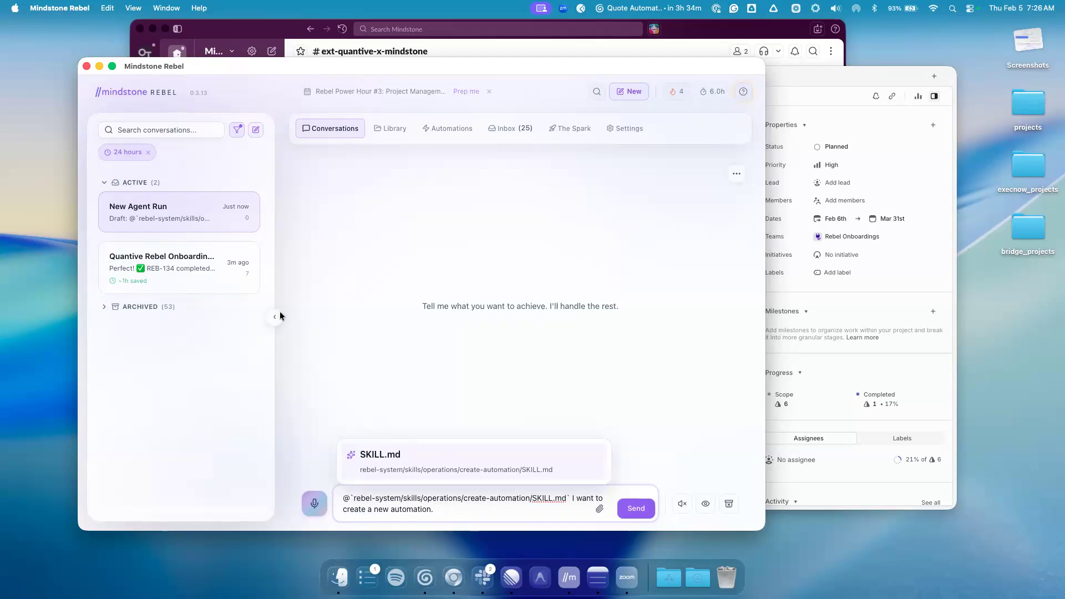
Reopen the Quantive onboarding conversation to check the REB-134 summary, and switch to Linear to review the project's issue list
{"action": "left_click", "coordinate": [193, 275]}
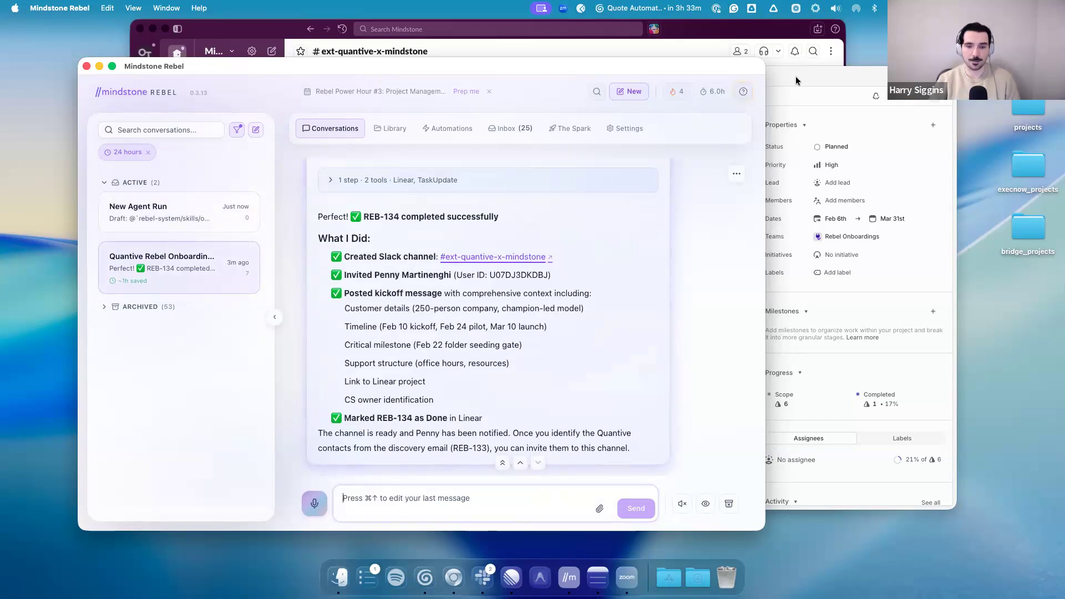
{"action": "left_click", "coordinate": [796, 75]}
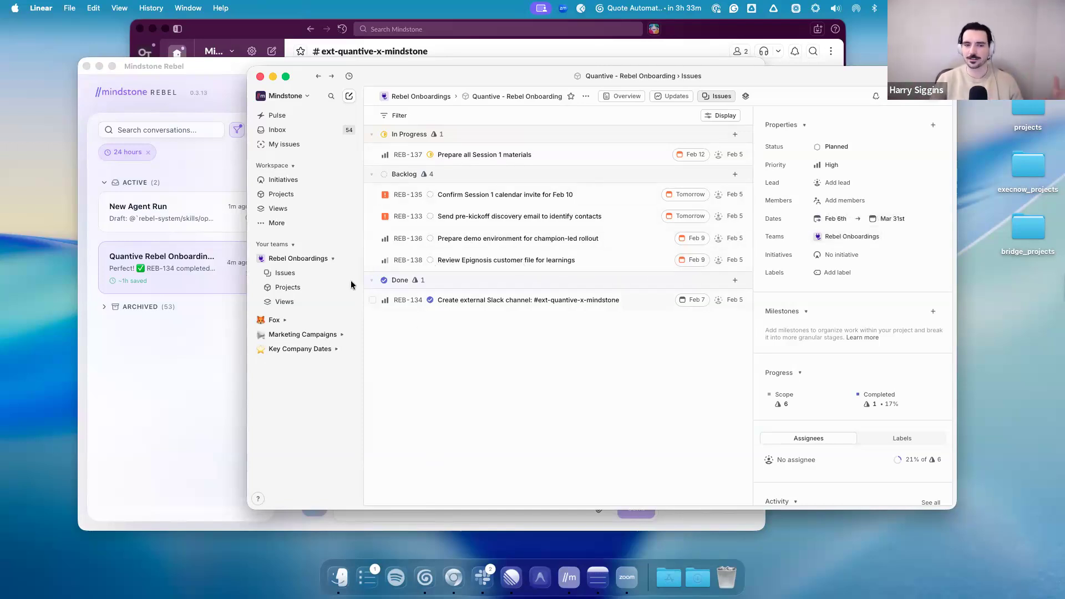
Switch back to Rebel, examine the system automations, especially the When Transcript Arrives trigger, and return to the Quantive onboarding conversation
{"action": "left_click", "coordinate": [206, 338]}
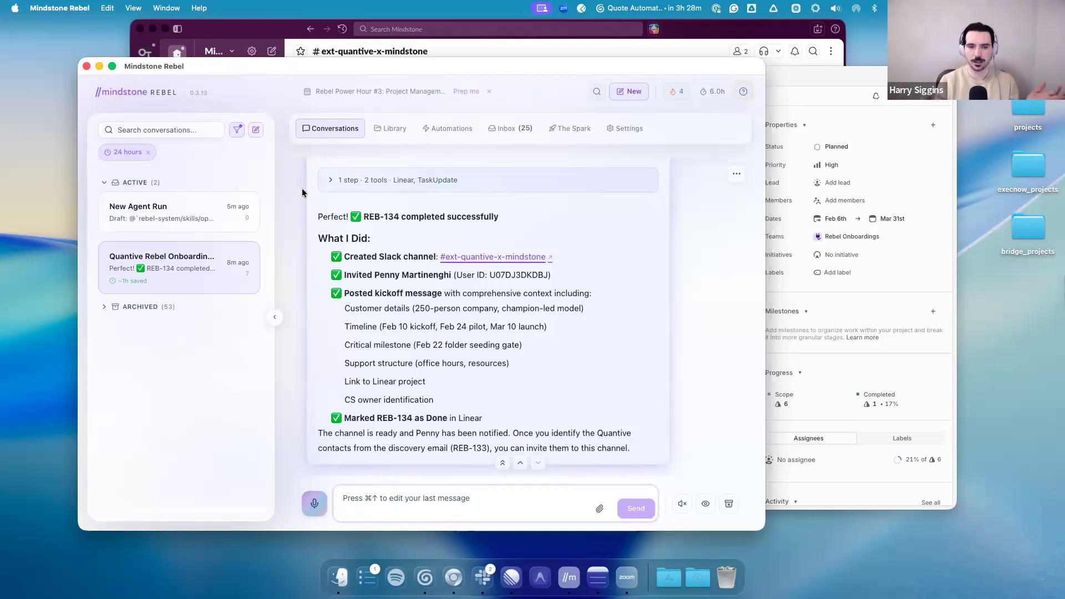
{"action": "left_click", "coordinate": [447, 128]}
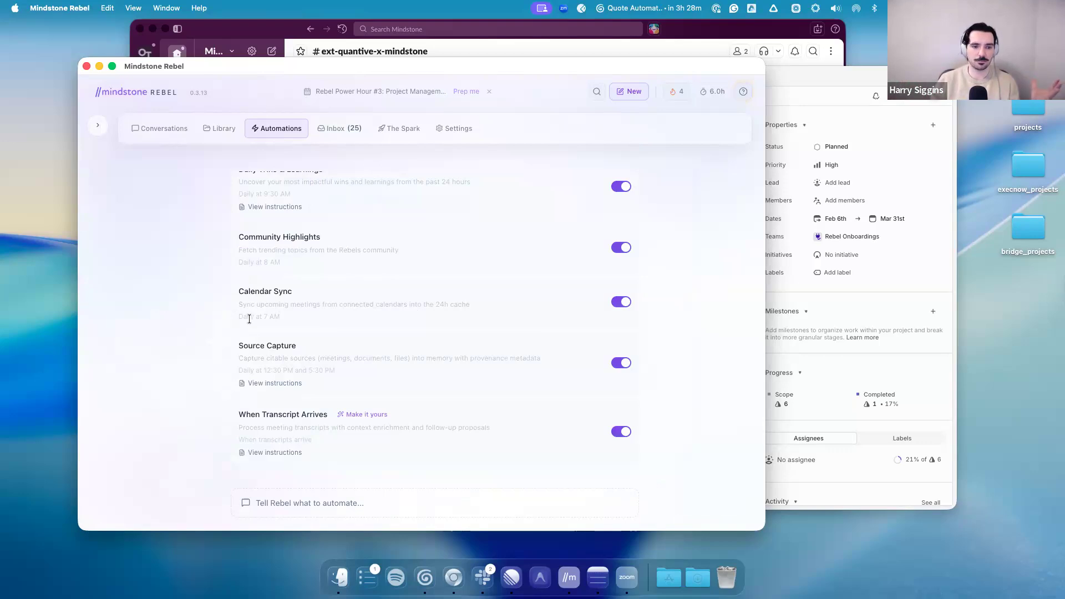
{"action": "scroll", "coordinate": [312, 285], "scroll_direction": "up", "scroll_amount": 2}
{"action": "scroll", "coordinate": [315, 290], "scroll_direction": "up", "scroll_amount": 2}
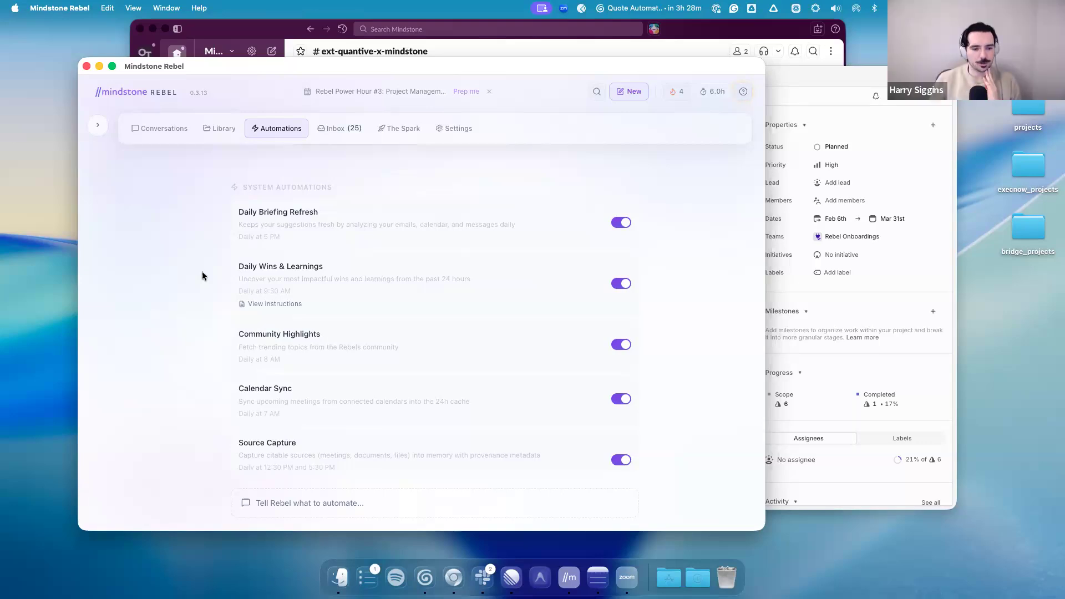
{"action": "scroll", "coordinate": [303, 290], "scroll_direction": "down", "scroll_amount": 3}
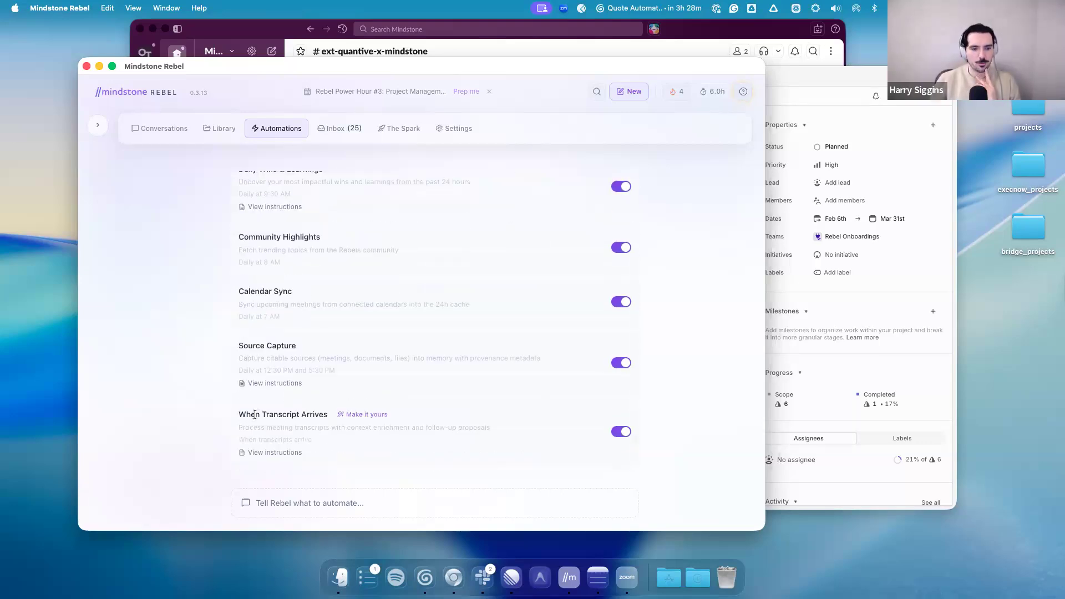
{"action": "triple_click", "coordinate": [314, 416]}
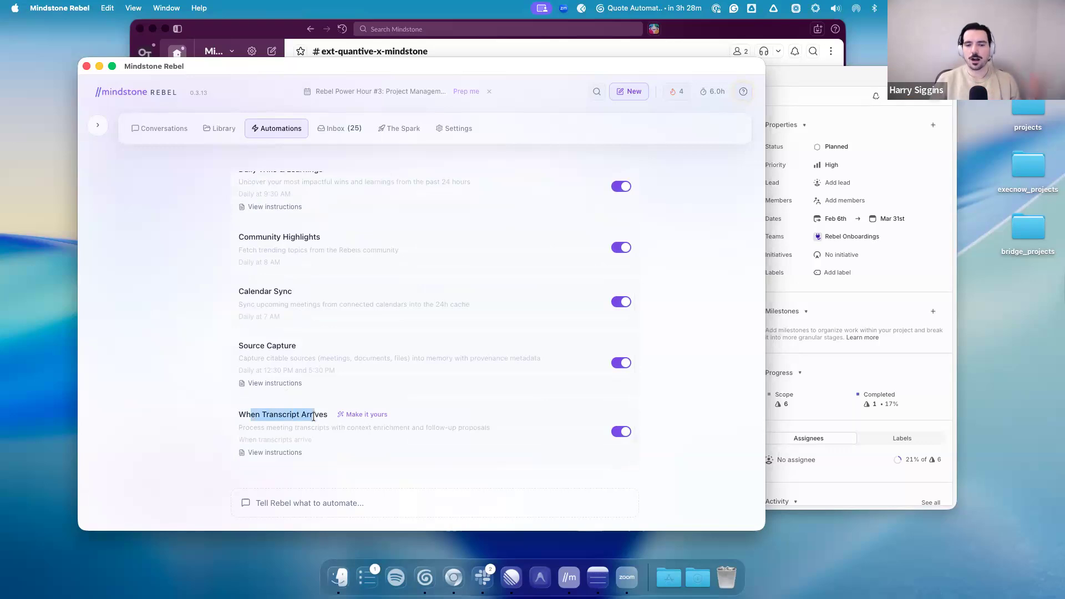
{"action": "left_click", "coordinate": [285, 443]}
{"action": "left_click_drag", "start_coordinate": [238, 439], "coordinate": [319, 441]}
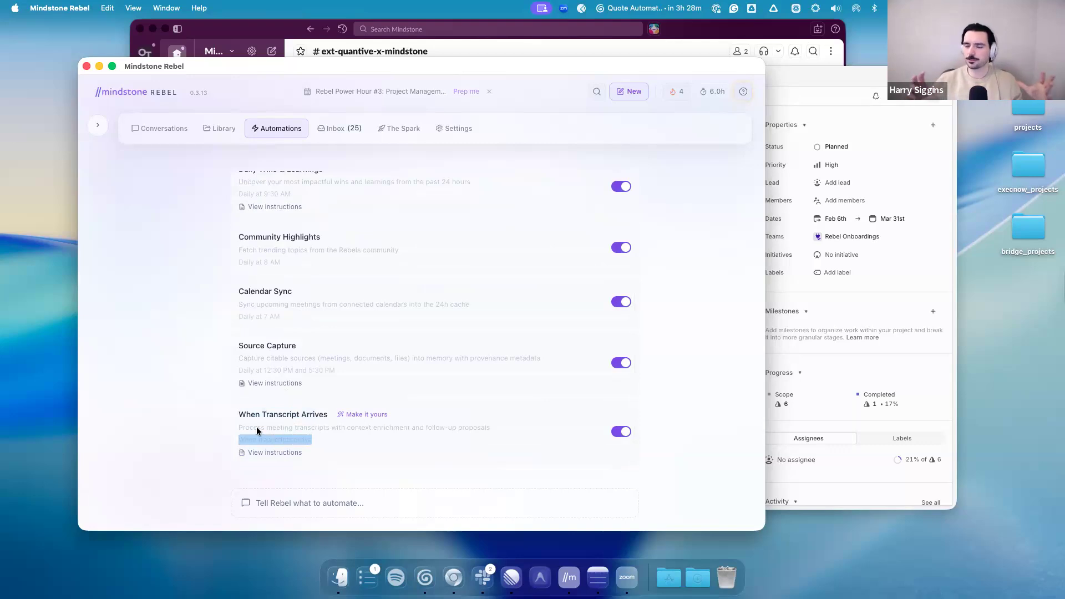
{"action": "left_click", "coordinate": [214, 425]}
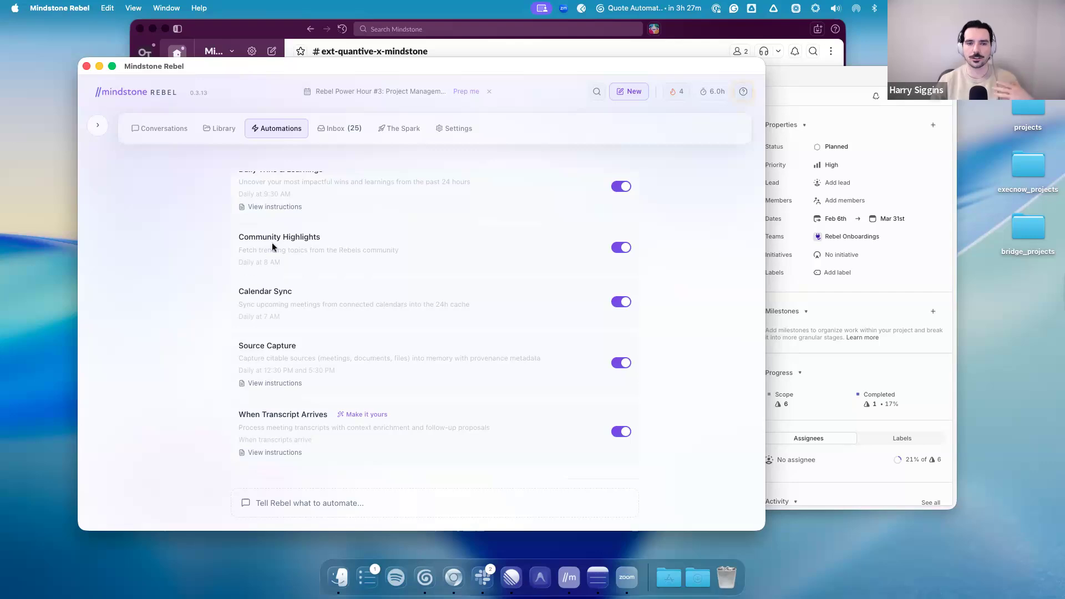
{"action": "scroll", "coordinate": [272, 242], "scroll_direction": "up", "scroll_amount": 5}
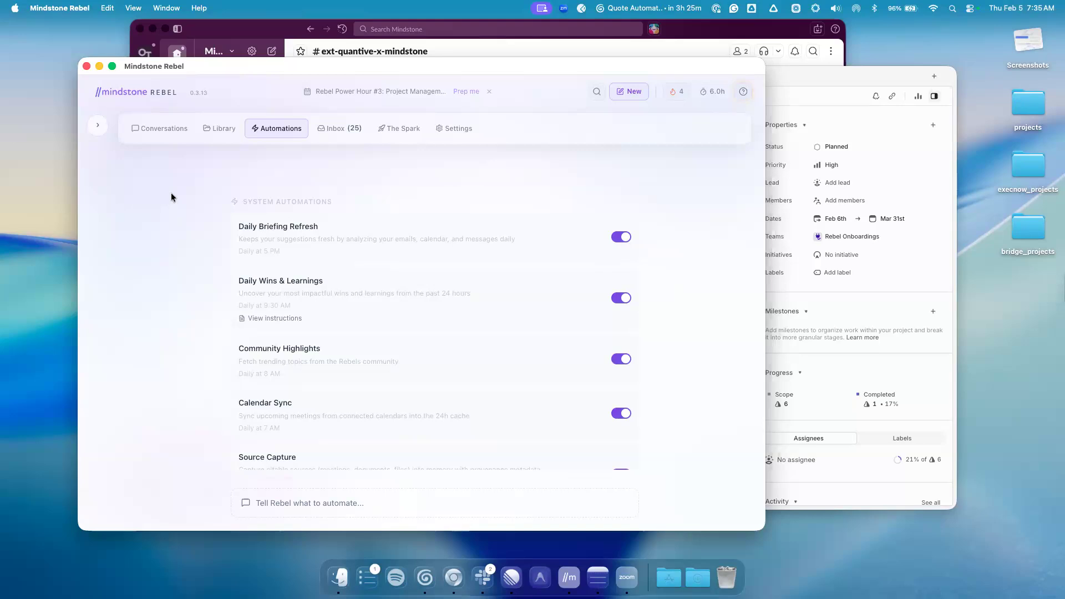
{"action": "left_click", "coordinate": [172, 129]}
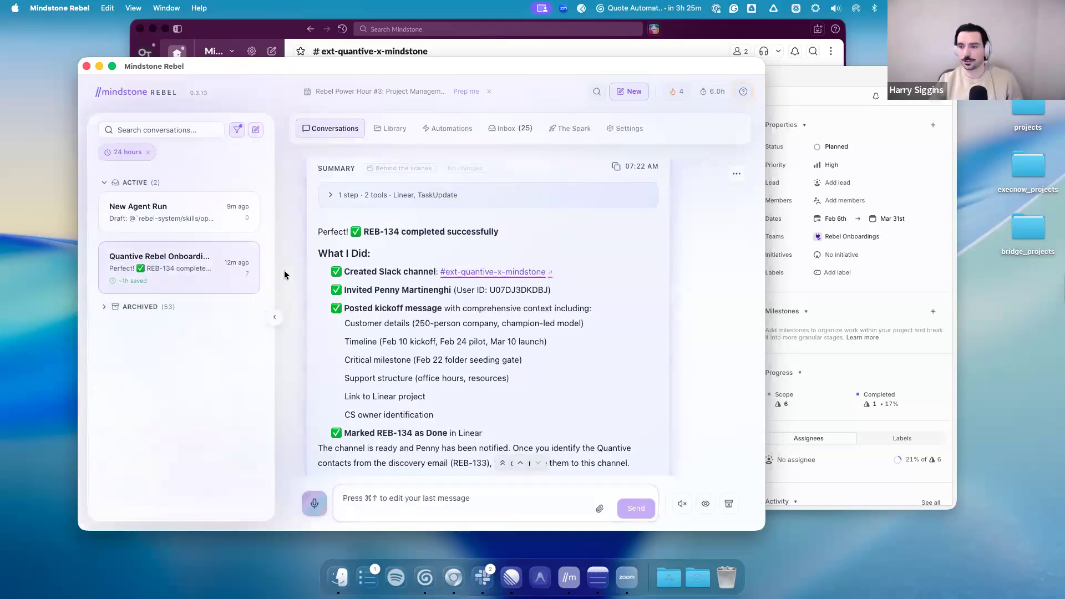